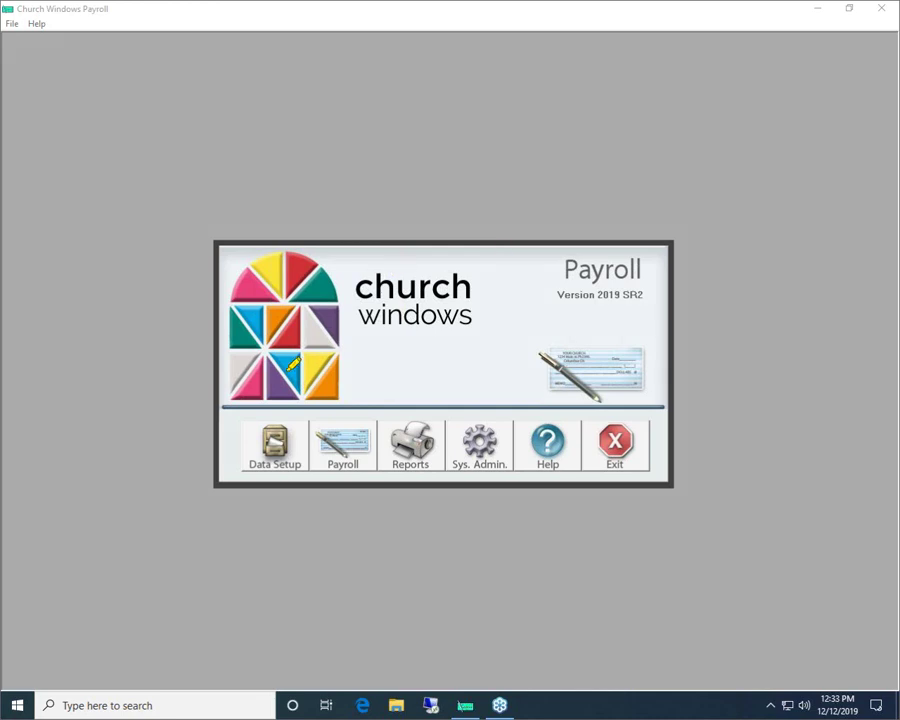
- Open the Independent Contractor File from the data setup options
mouse_move(216, 380)
left_mouse_down()
mouse_move(351, 492)
mouse_move(229, 499)
mouse_move(220, 380)
left_mouse_up()
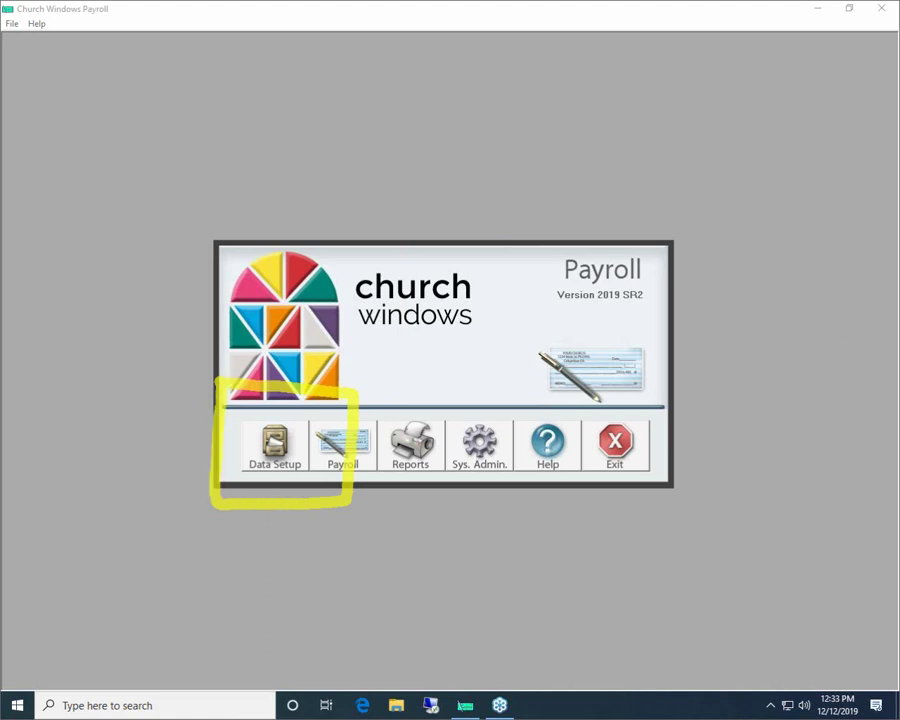
left_click(280, 450)
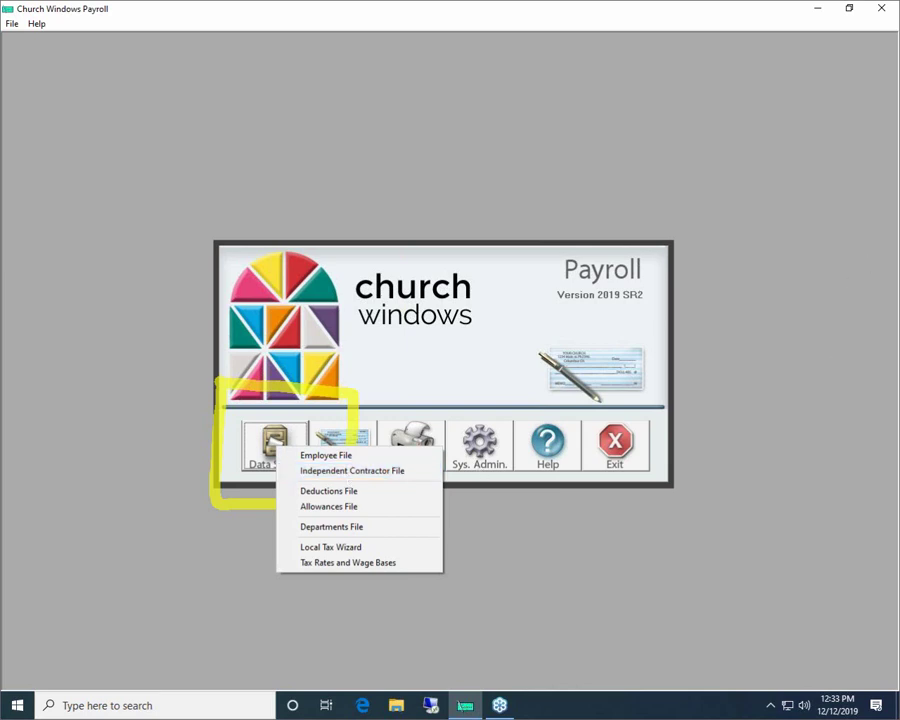
left_click(280, 442)
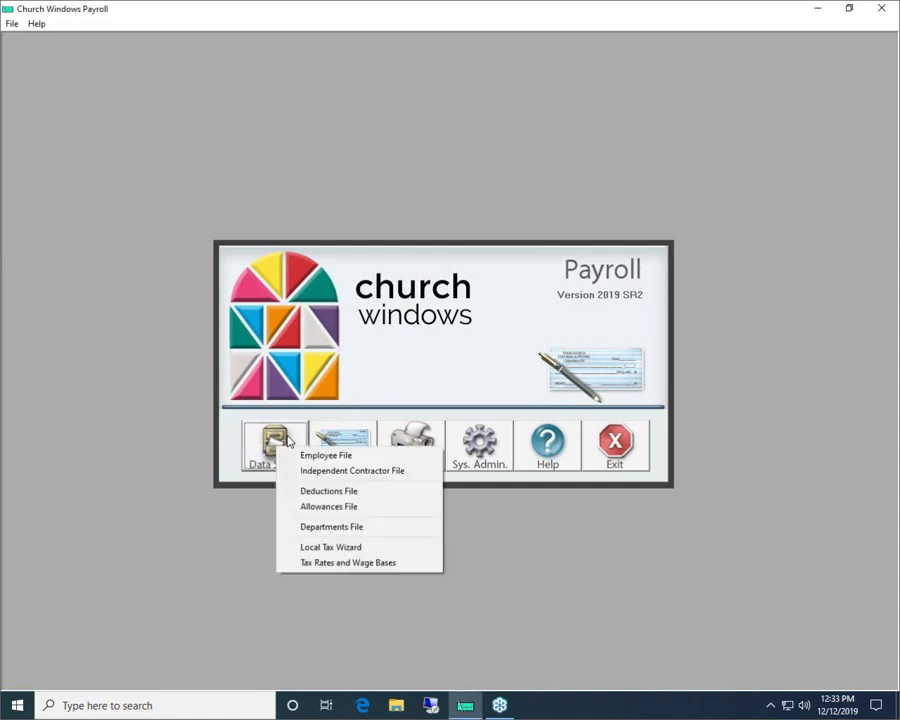
left_click(321, 480)
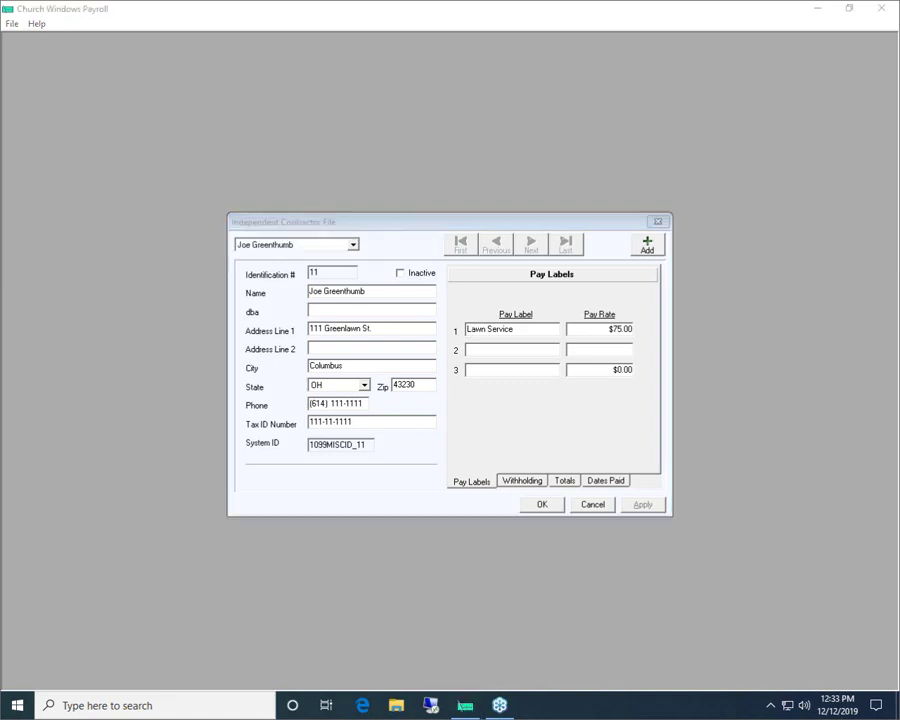
- Examine the general, pay label and withholding fields of a new independent contractor entry, and cancel it
mouse_move(625, 215)
left_mouse_down()
mouse_move(667, 213)
mouse_move(655, 253)
mouse_move(639, 227)
mouse_move(668, 224)
left_mouse_up()
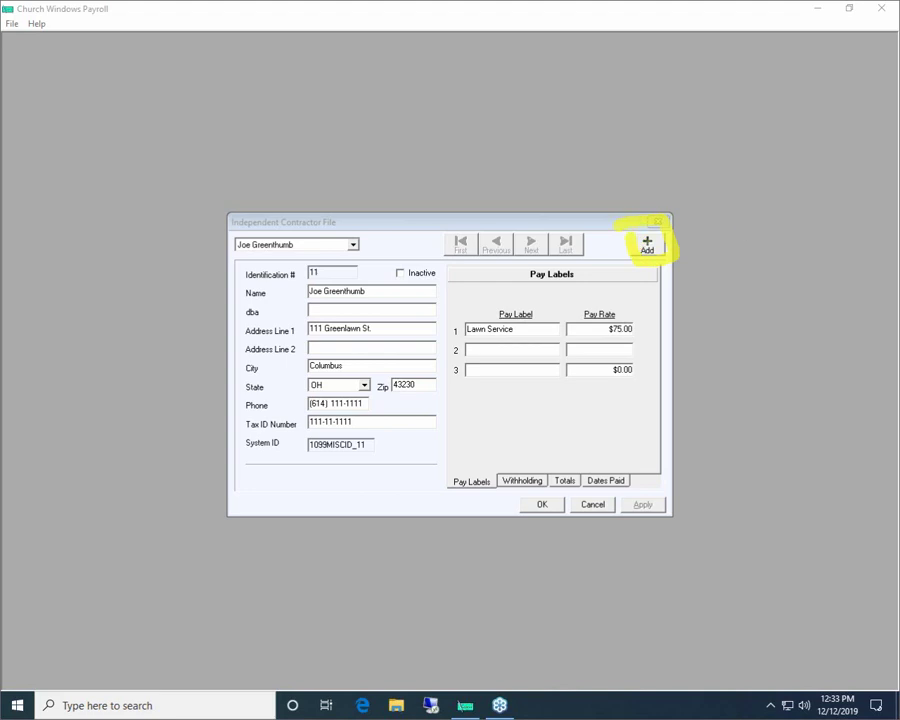
left_click(647, 244)
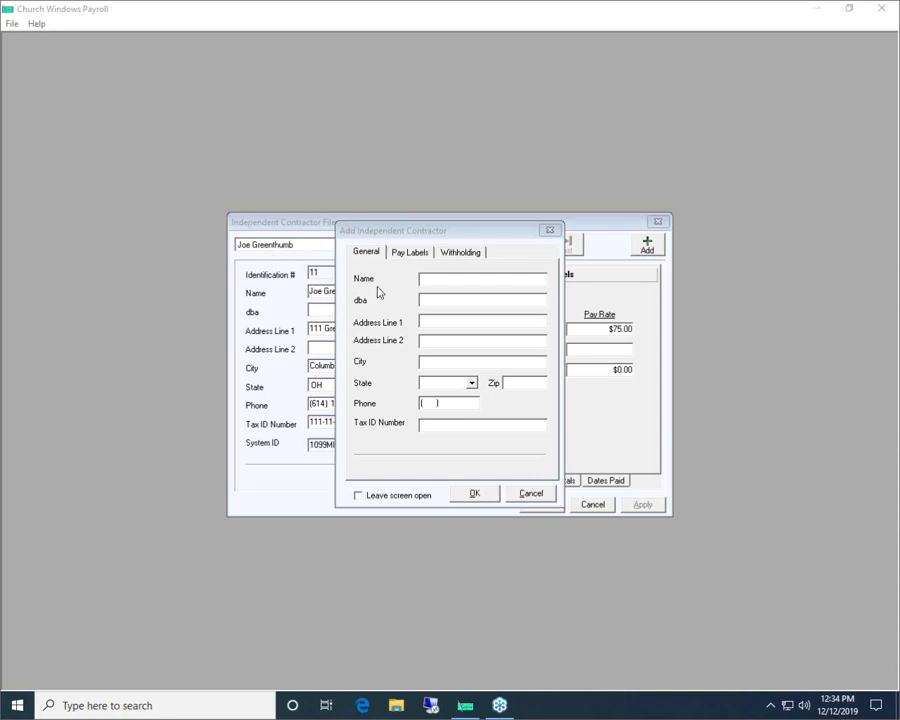
left_click(408, 255)
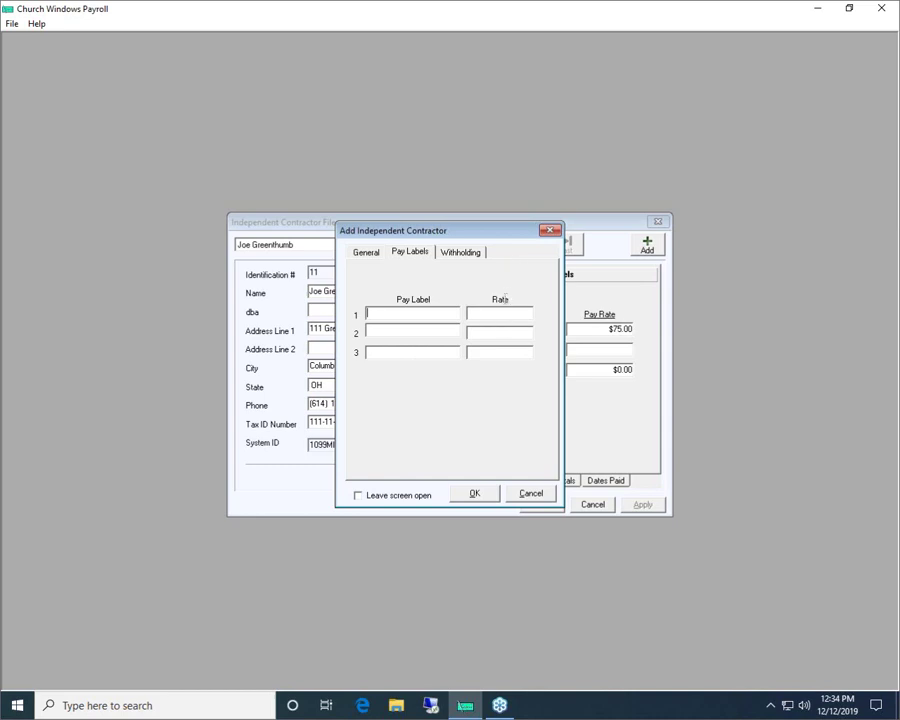
left_click(450, 253)
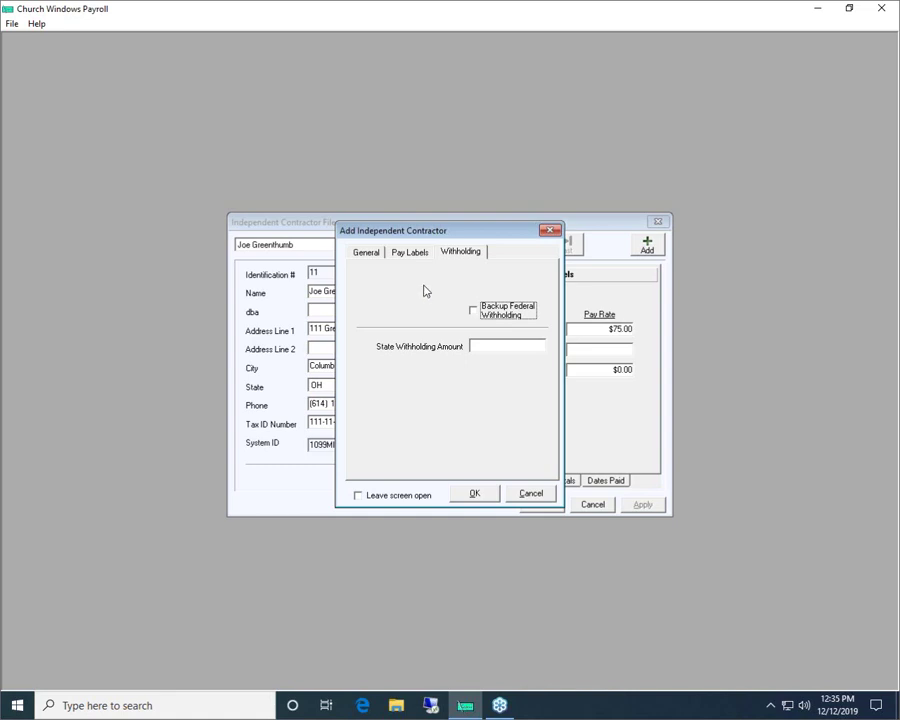
left_click(531, 494)
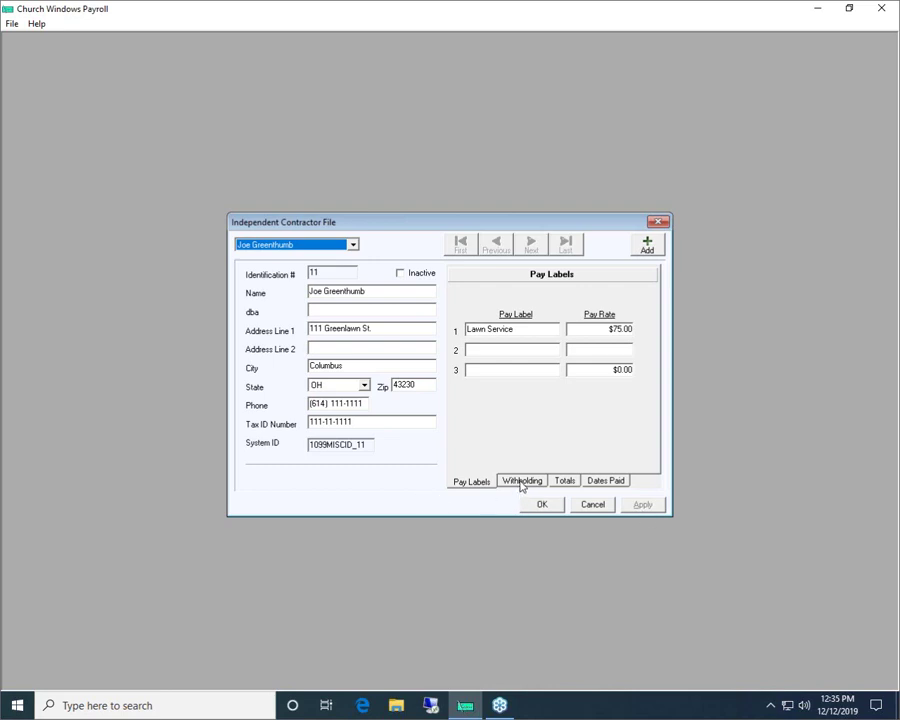
- Review the existing contractor's withholding, totals and dates paid, and close the Independent Contractor File
left_click(521, 483)
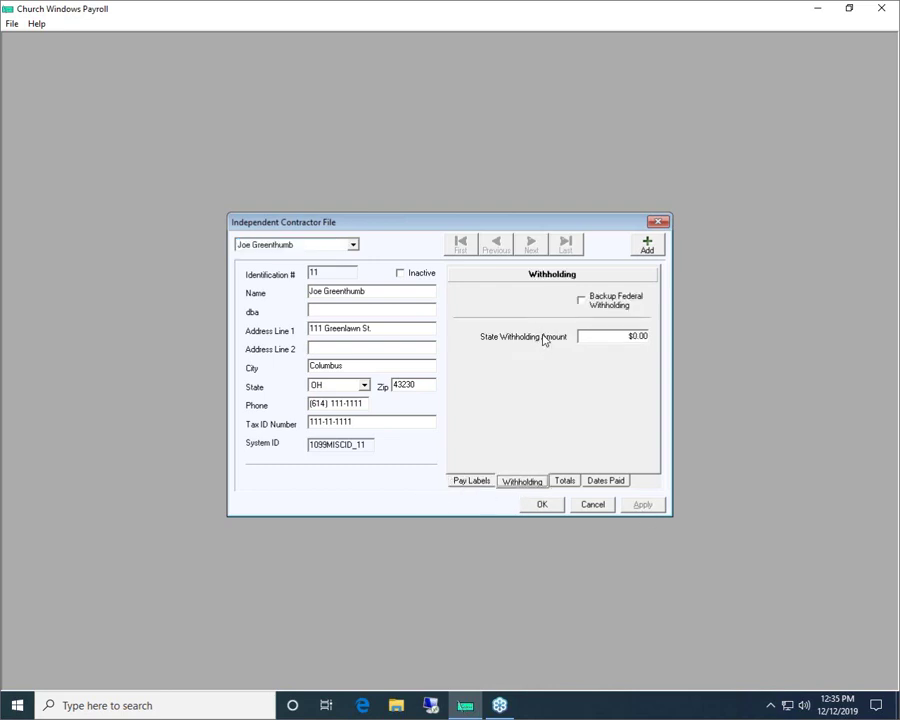
left_click(564, 481)
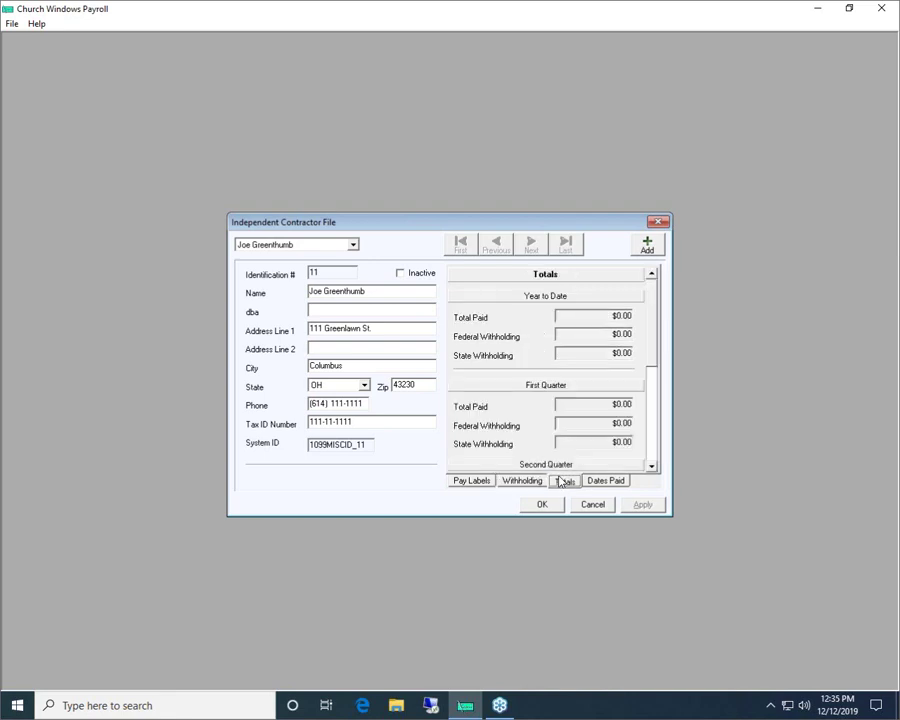
left_click(595, 481)
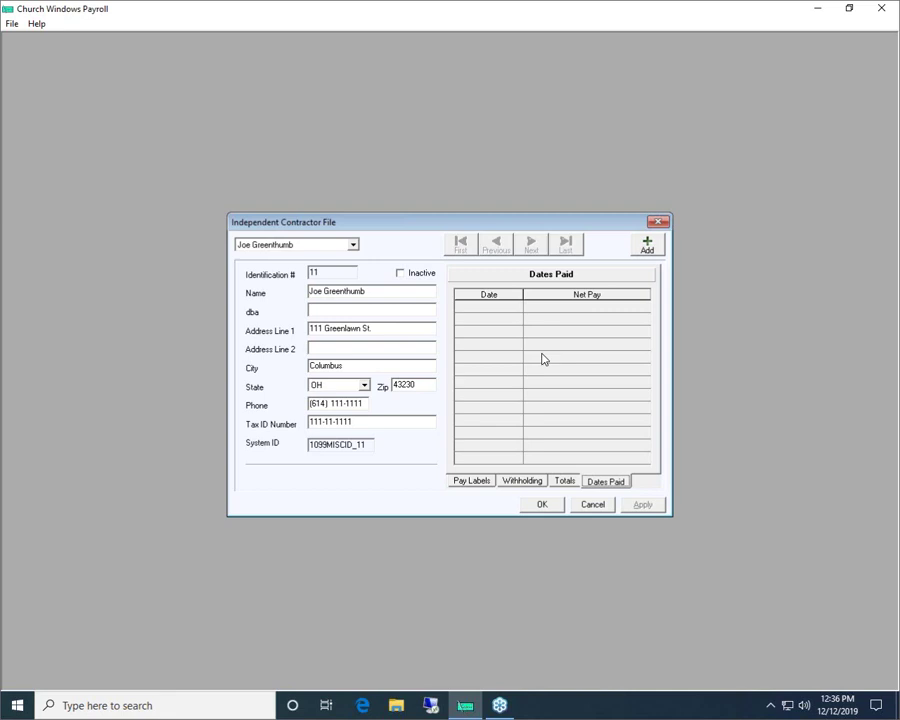
left_click(553, 506)
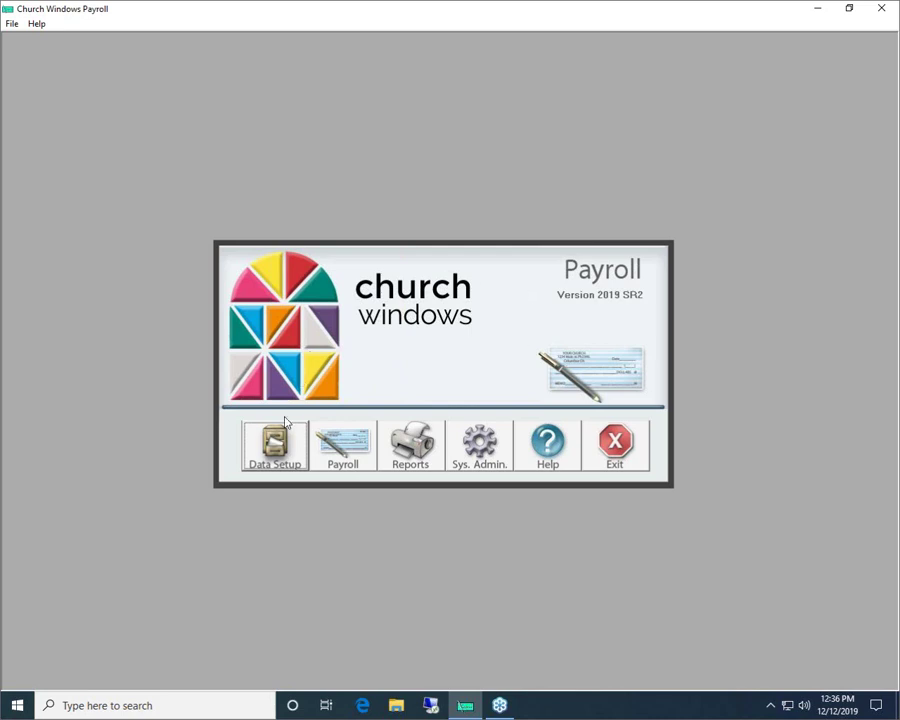
- Open the Employee File and start adding a new employee
left_click(275, 462)
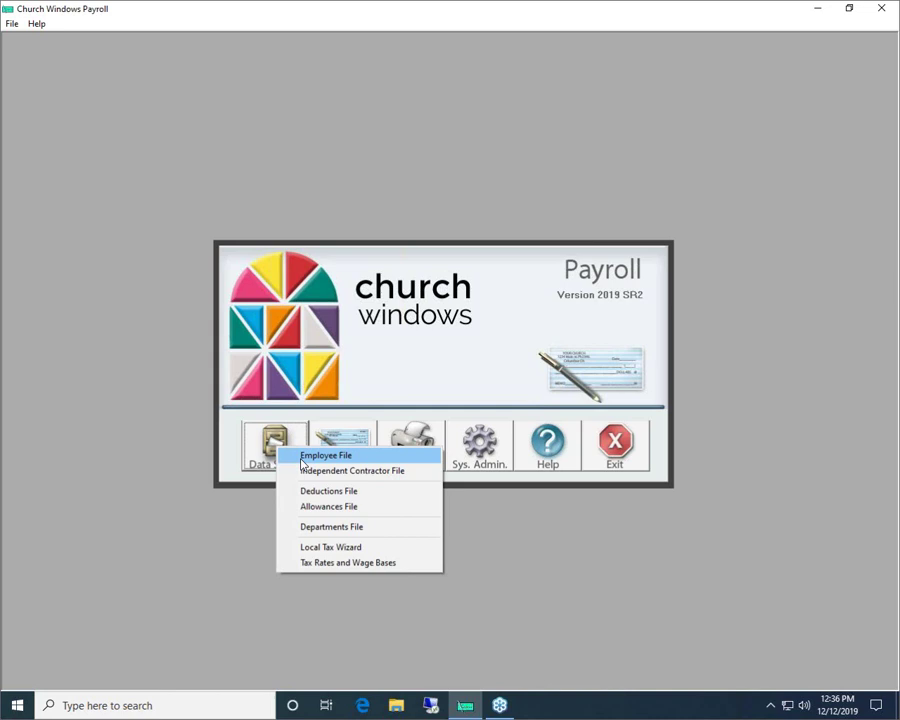
left_click(303, 459)
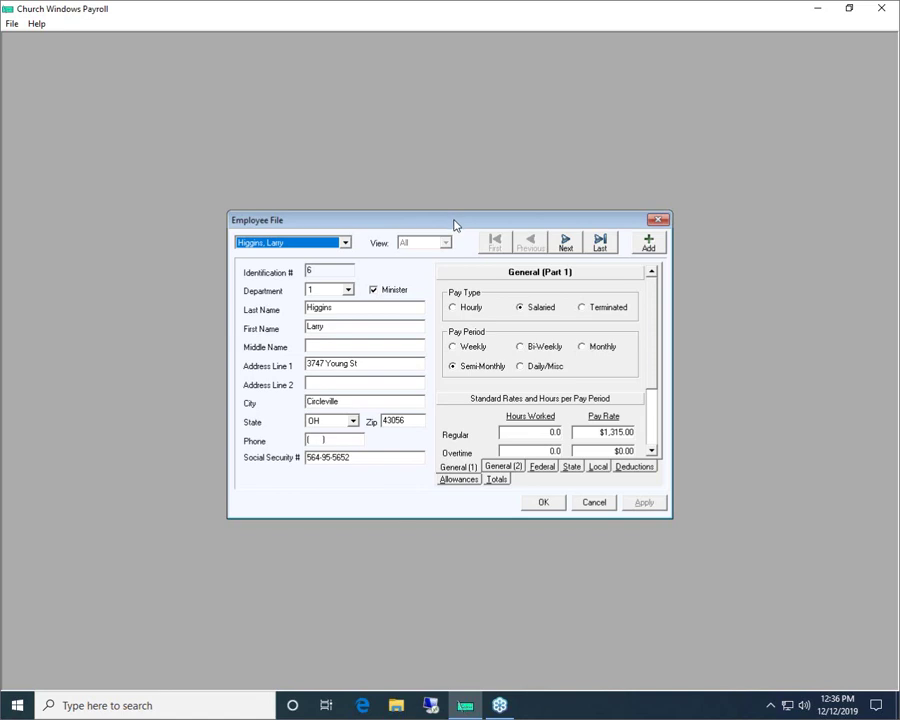
left_click(650, 246)
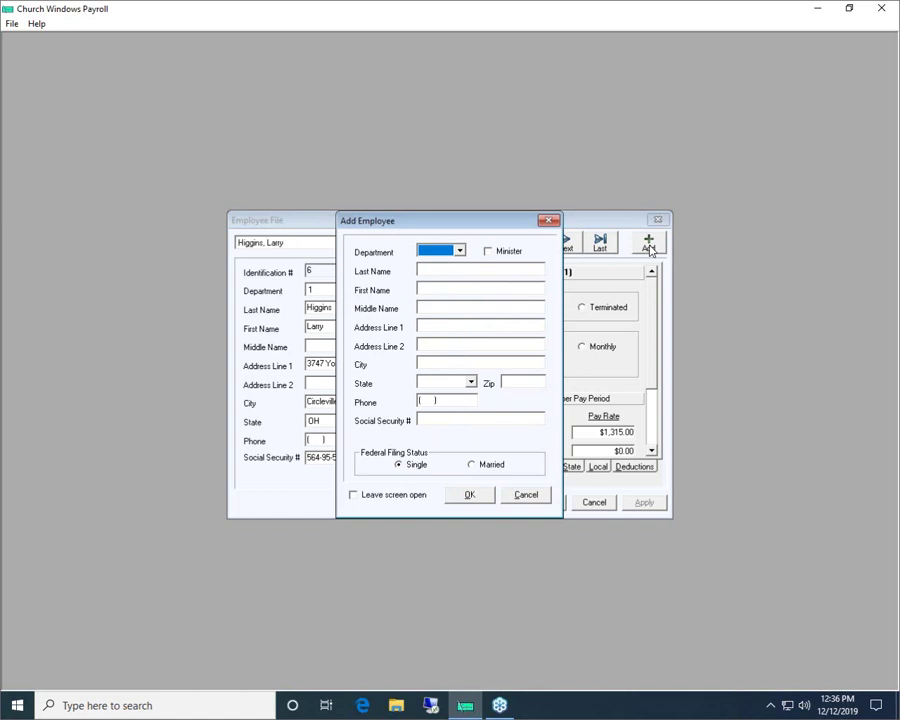
left_click(459, 269)
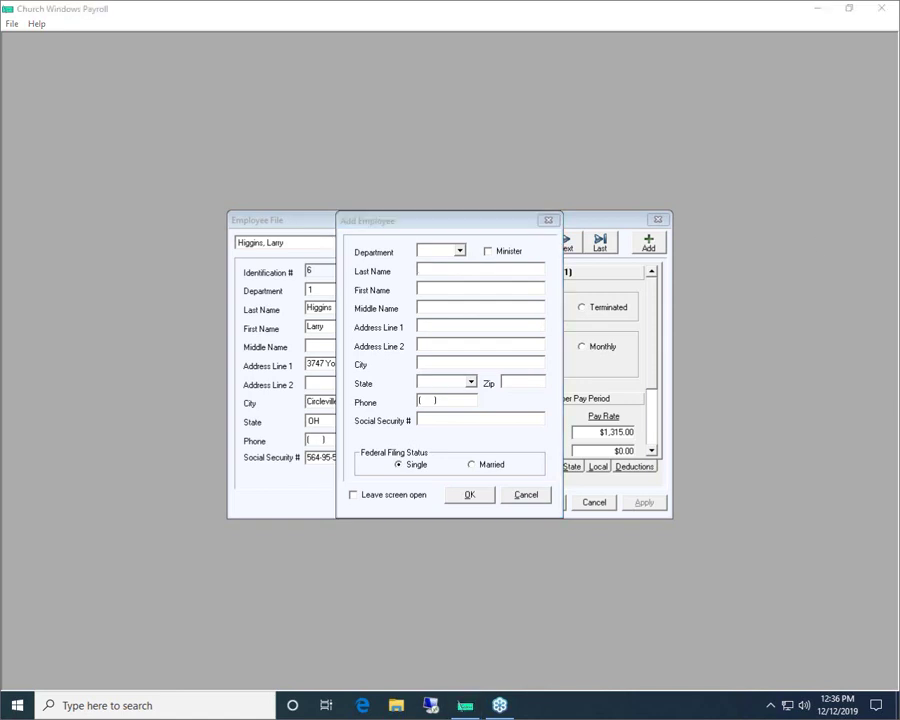
mouse_move(487, 226)
left_mouse_down()
mouse_move(530, 224)
mouse_move(505, 266)
mouse_move(466, 247)
left_mouse_up()
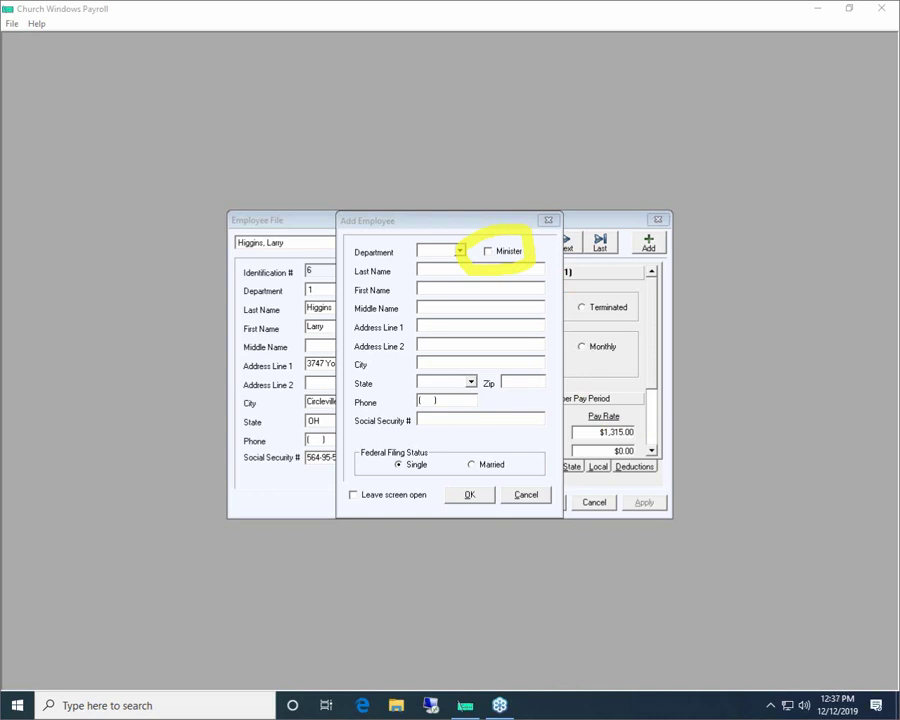
key("Escape")
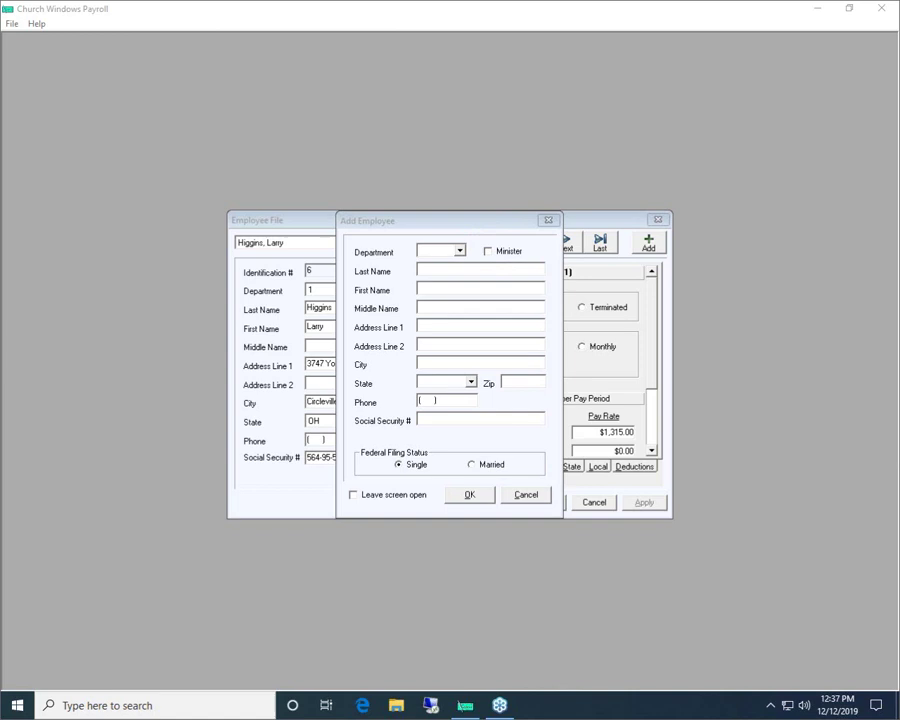
left_click(487, 270)
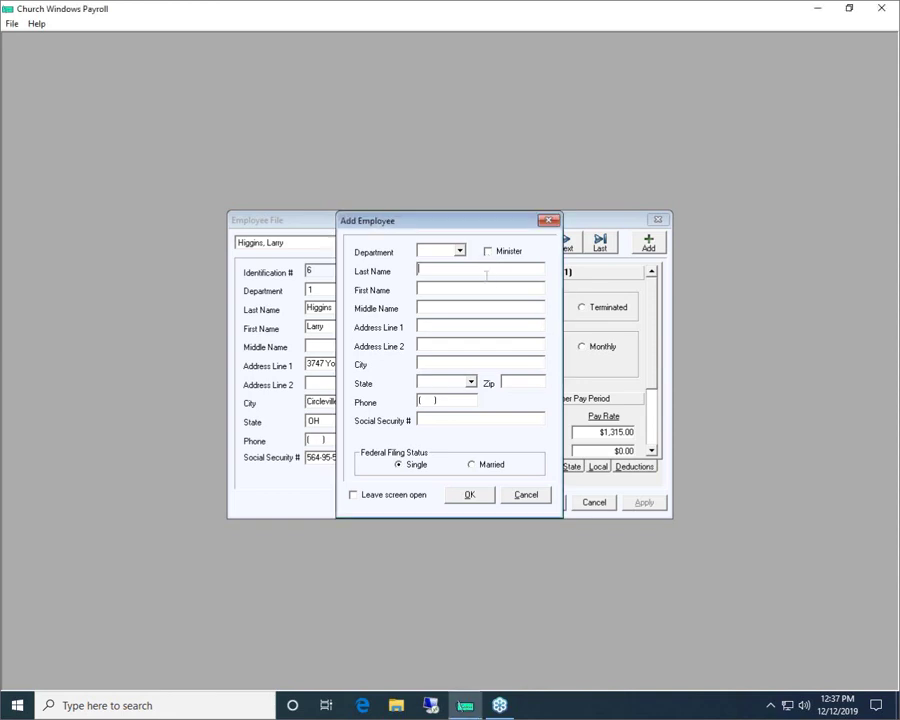
- Enter the new employee's last name, first name and first address line
type("K")
key("BackSpace")
type("James")
key("Tab")
type("Emma")
key("Tab")
key("Tab")
type("123 Main St")
key("Tab")
key("Tab")
- Fill in the new employee's city with correct capitalization and the state
type("cOLUMBUS")
key("Tab")
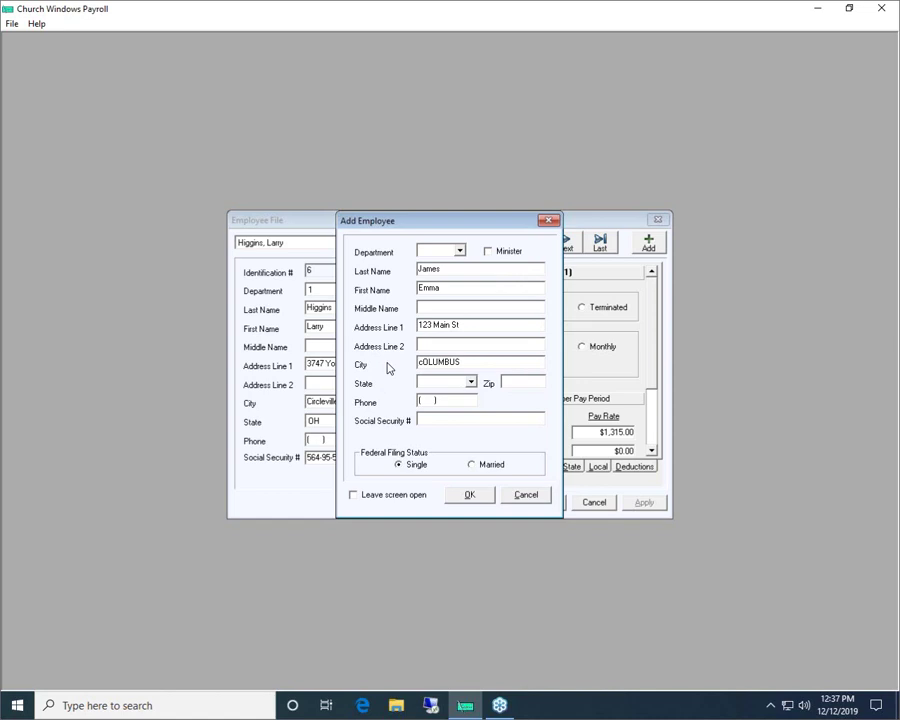
key("shift+End")
type("Columbus")
key("Tab")
type("OH")
- Enter the employee's Social Security number, save the new employee and dismiss the account setup reminder
left_click(418, 420)
type("13-2122")
left_click(474, 497)
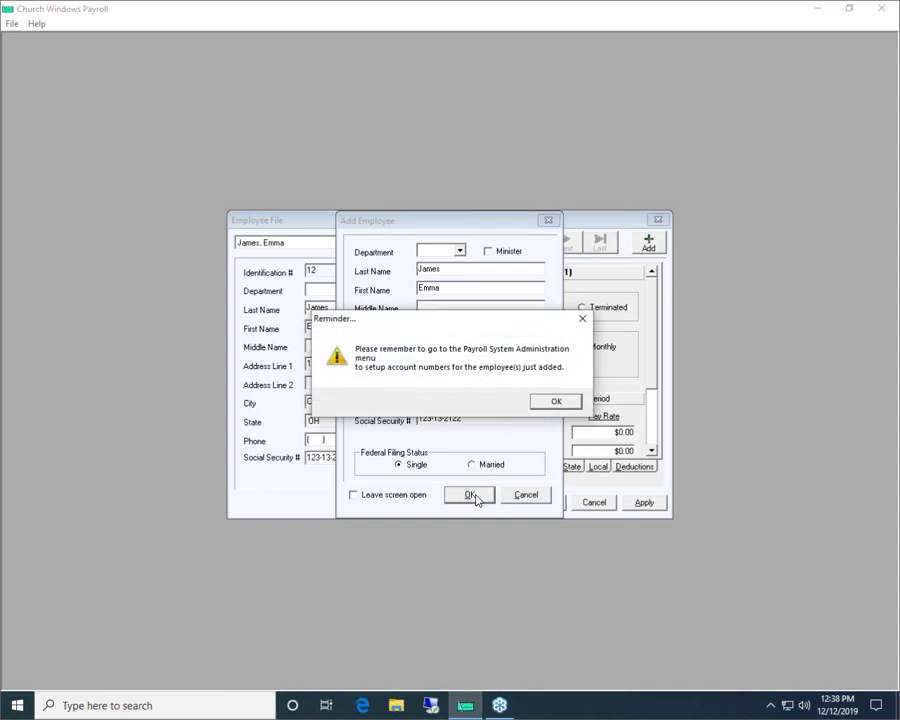
left_click(556, 402)
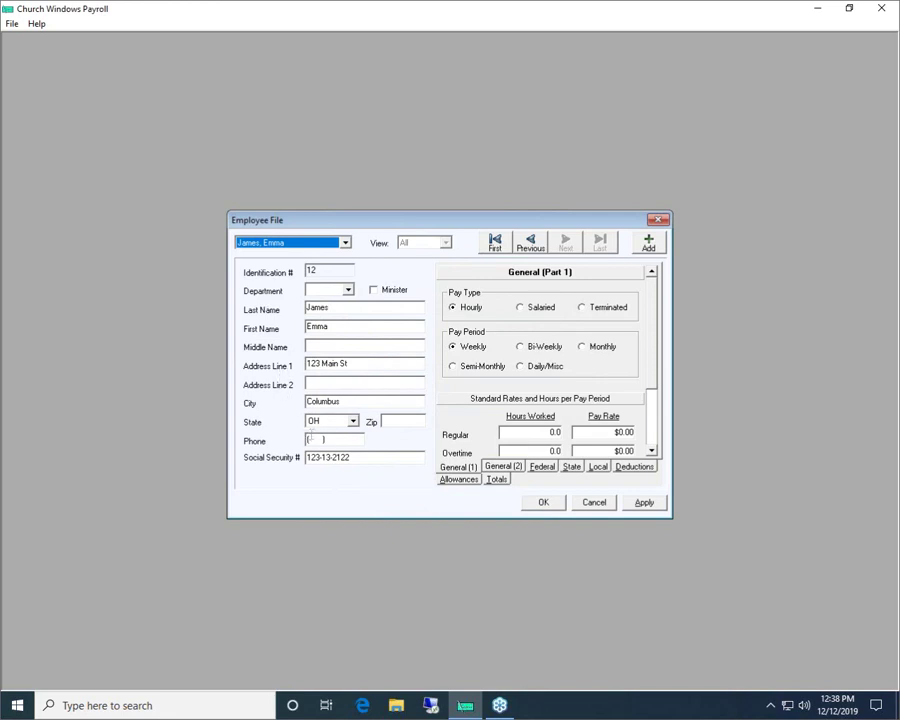
- Set the new employee's pay period to Semi-Monthly
left_click(897, 225)
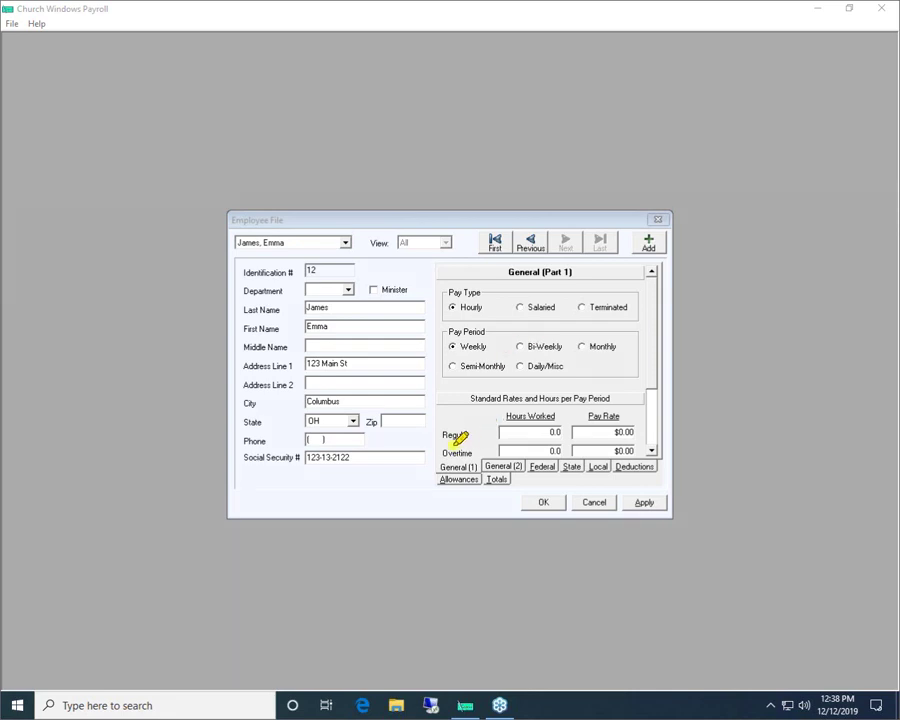
mouse_move(450, 452)
left_mouse_down()
mouse_move(668, 448)
mouse_move(676, 477)
mouse_move(452, 488)
mouse_move(432, 456)
mouse_move(444, 450)
left_mouse_up()
left_click(456, 370)
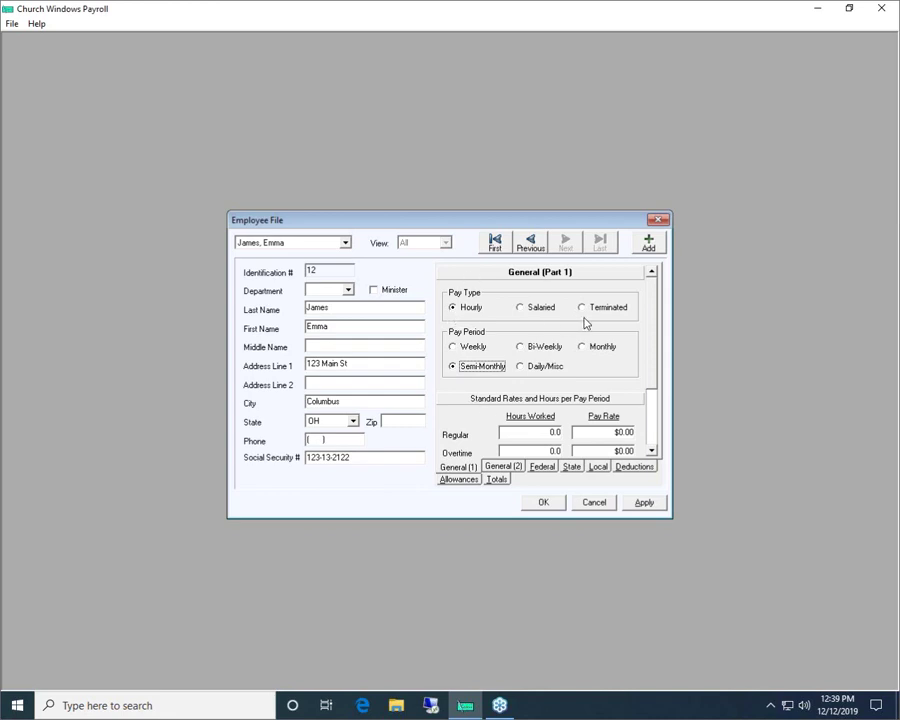
- Set the employee's regular hours worked to 28 and regular pay rate to $13.00, and apply the changes
left_click_drag(651, 315, 655, 366)
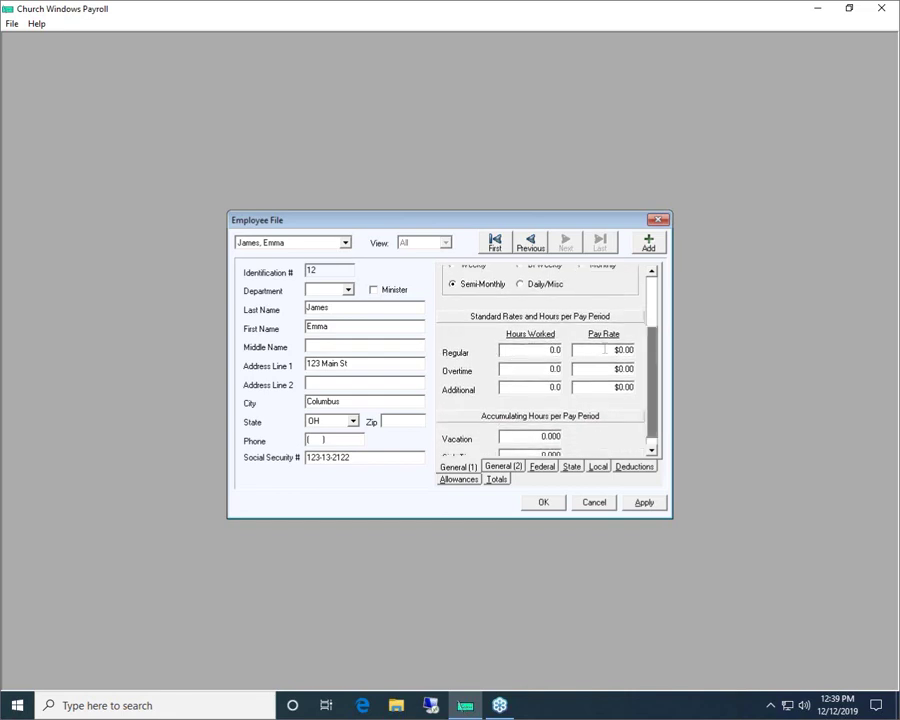
left_click_drag(649, 363, 653, 395)
left_click(528, 364)
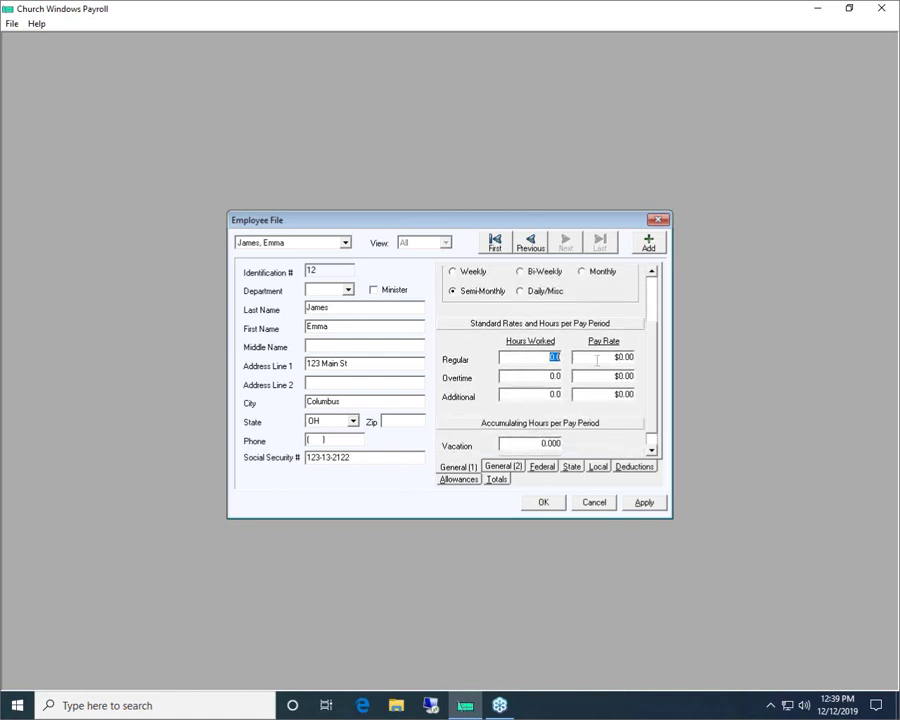
type("28")
left_click(617, 358)
type("13")
scroll(655, 400, "down", 1)
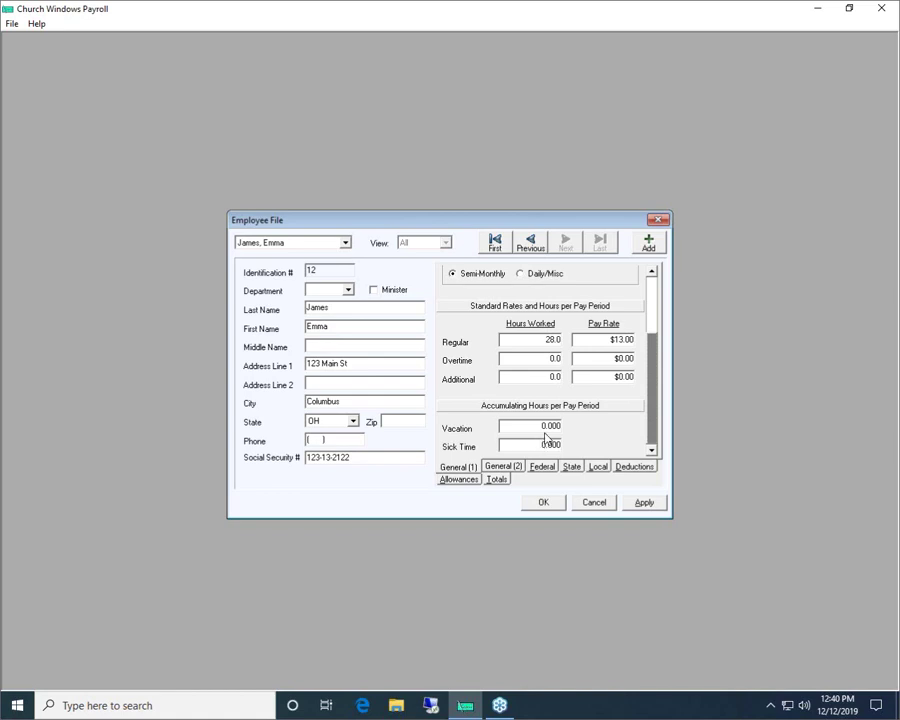
left_click(644, 503)
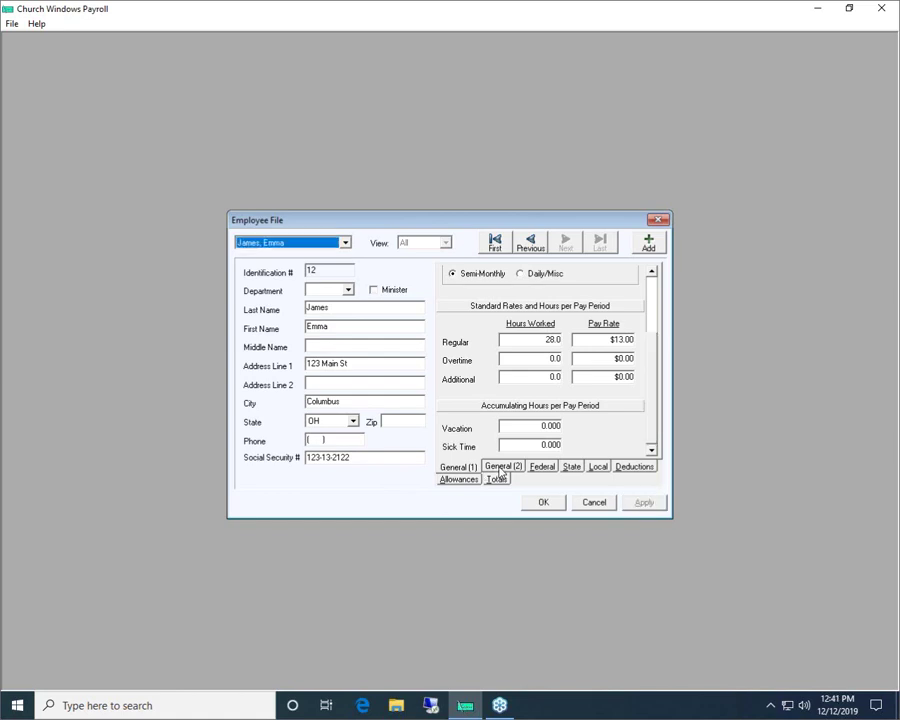
- Enable Use Direct Deposit in the employee's EFT banking information under General (Part 2)
left_click(501, 469)
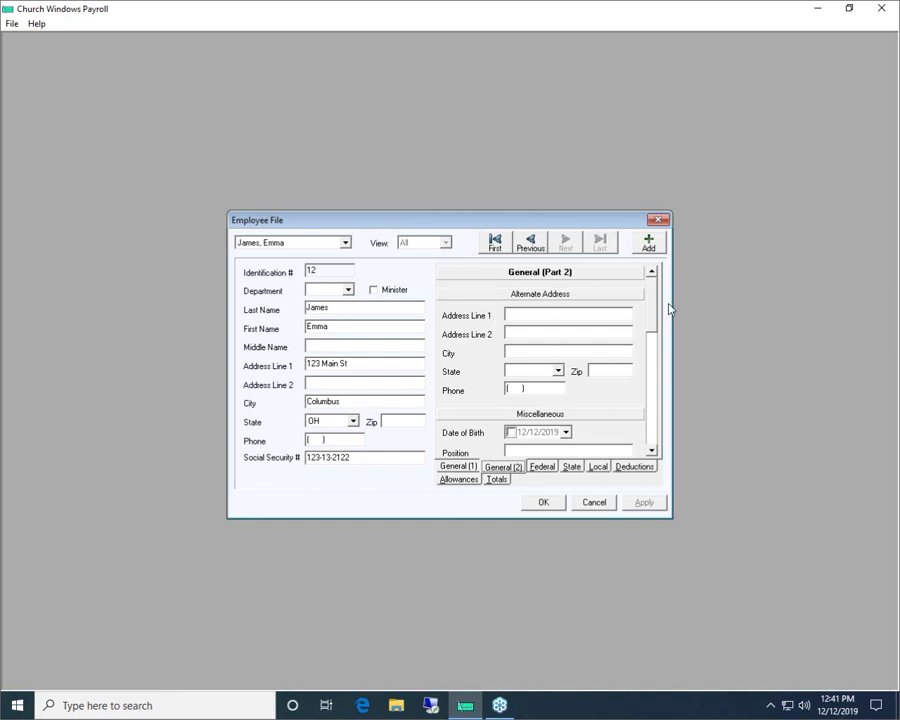
left_click_drag(655, 301, 655, 344)
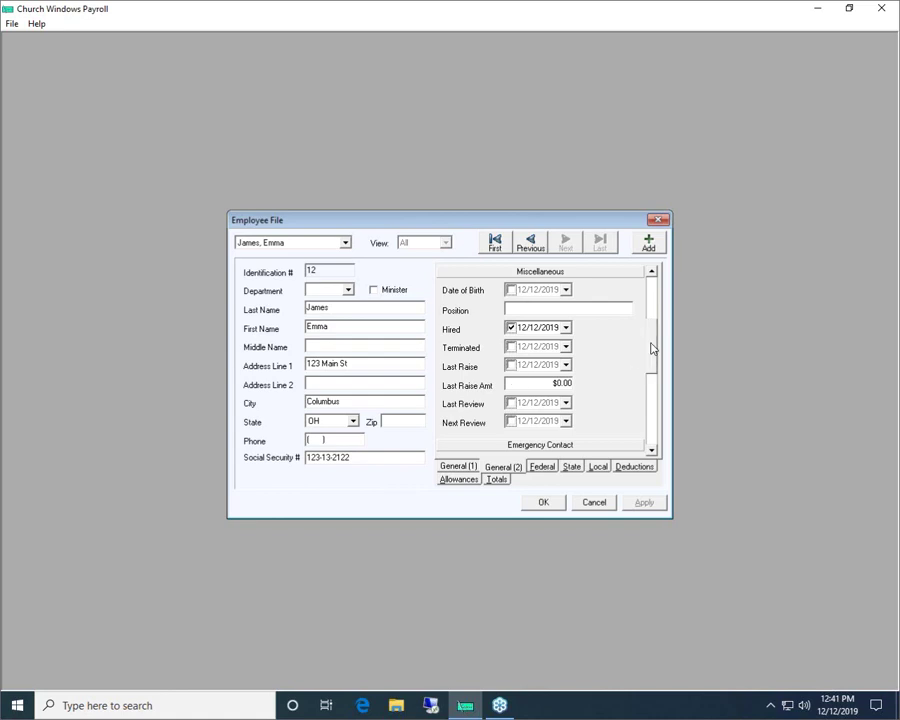
scroll(651, 347, "down", 1)
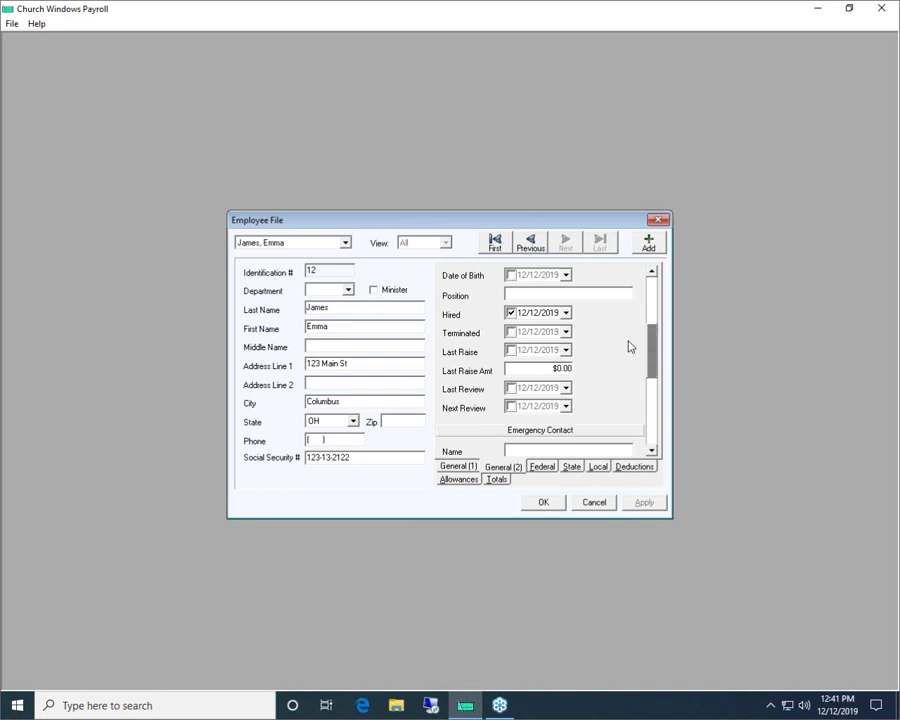
left_click_drag(655, 345, 656, 366)
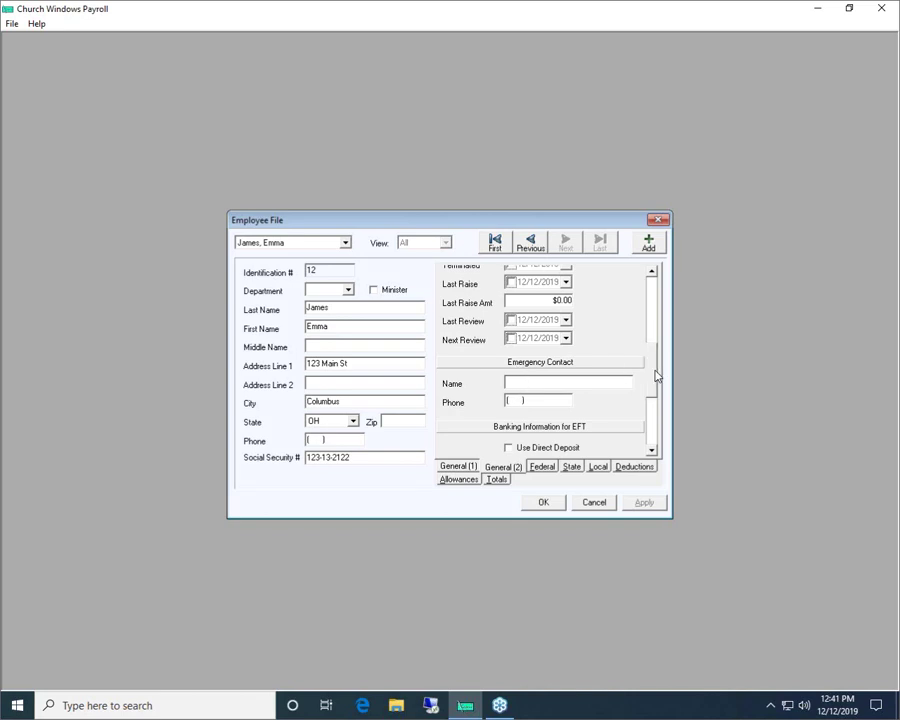
left_click_drag(652, 375, 648, 424)
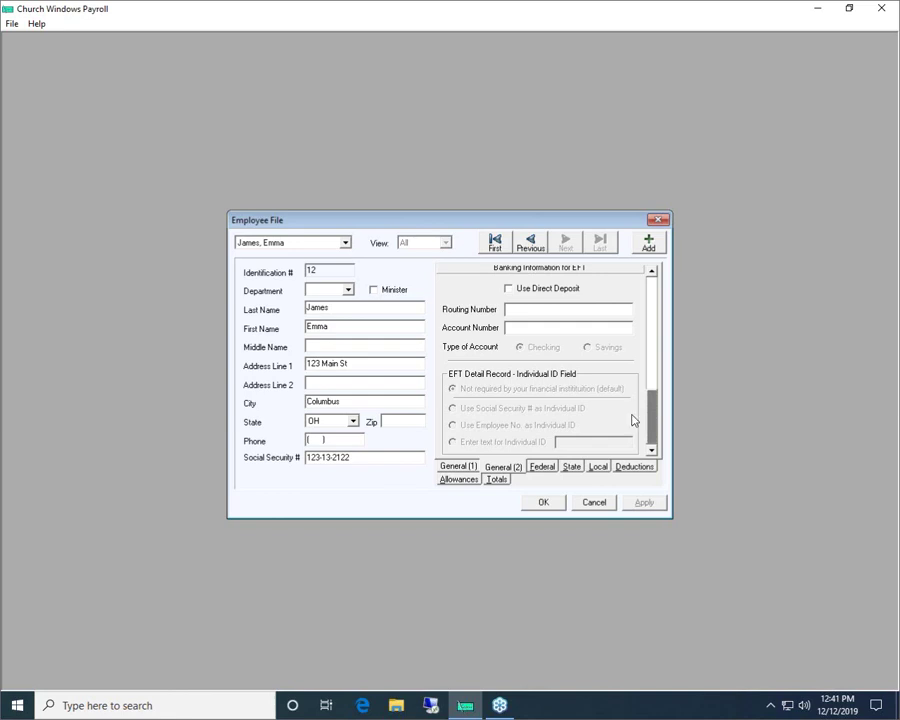
left_click(508, 290)
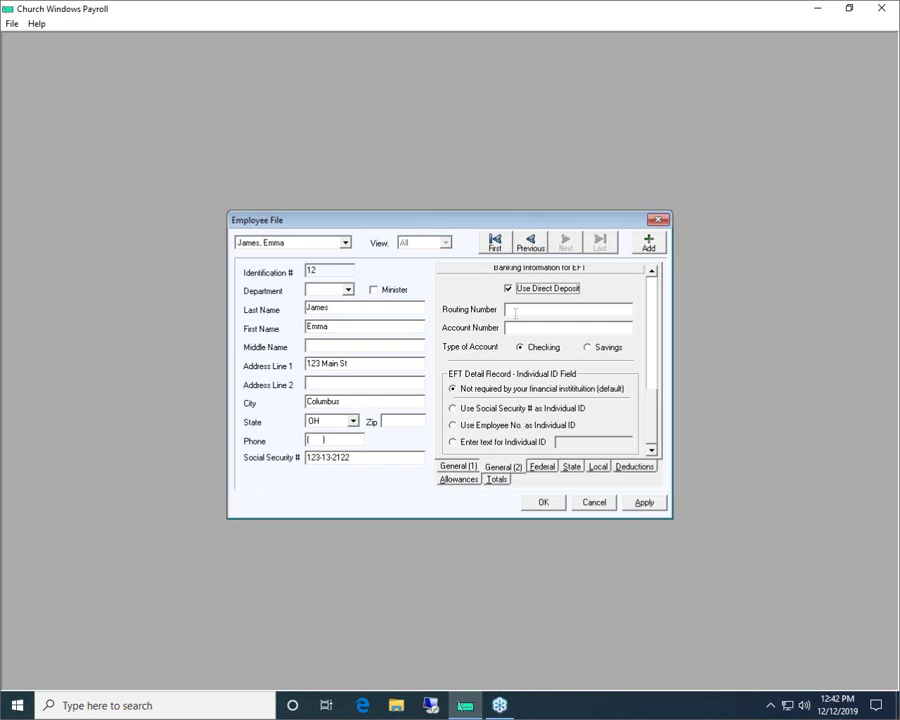
- Disable Use Direct Deposit in the employee's EFT banking information and apply the change
left_click(508, 290)
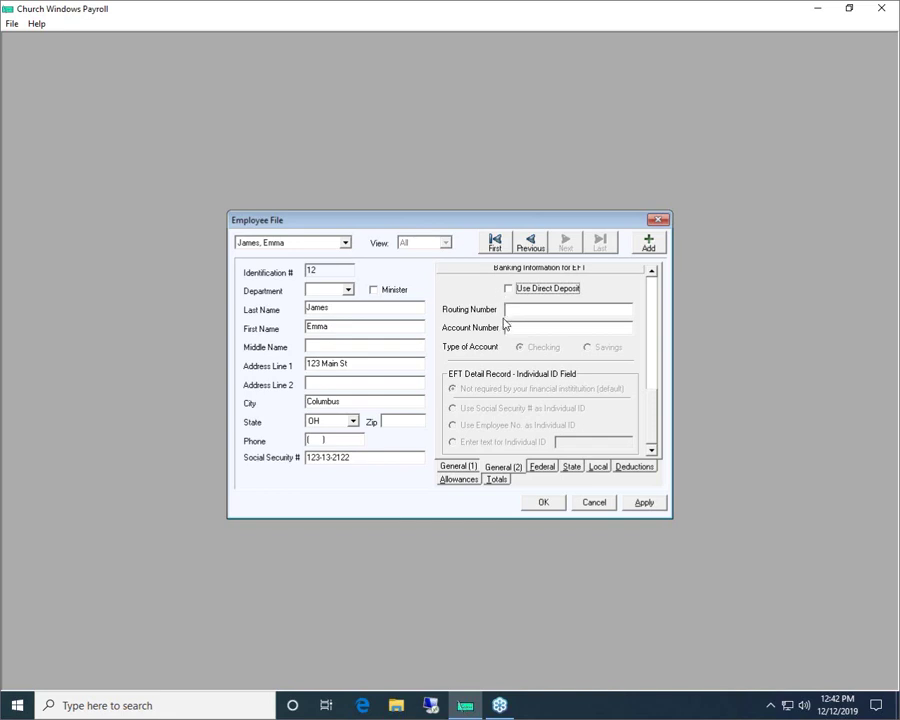
left_click(643, 504)
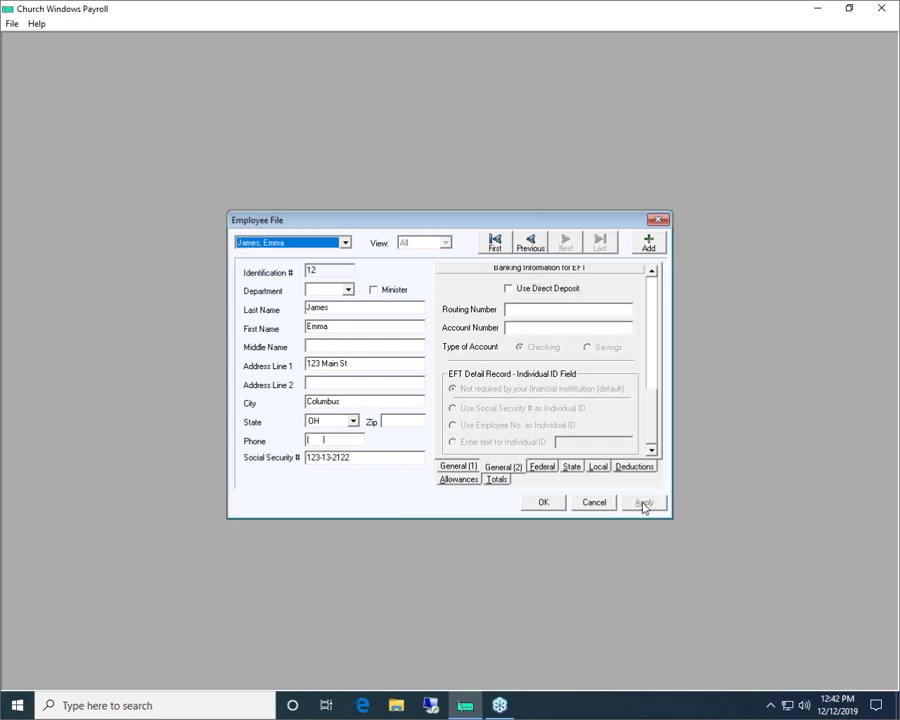
- Set the new employee's federal withholding exemptions to 1 and apply the change
left_click(545, 467)
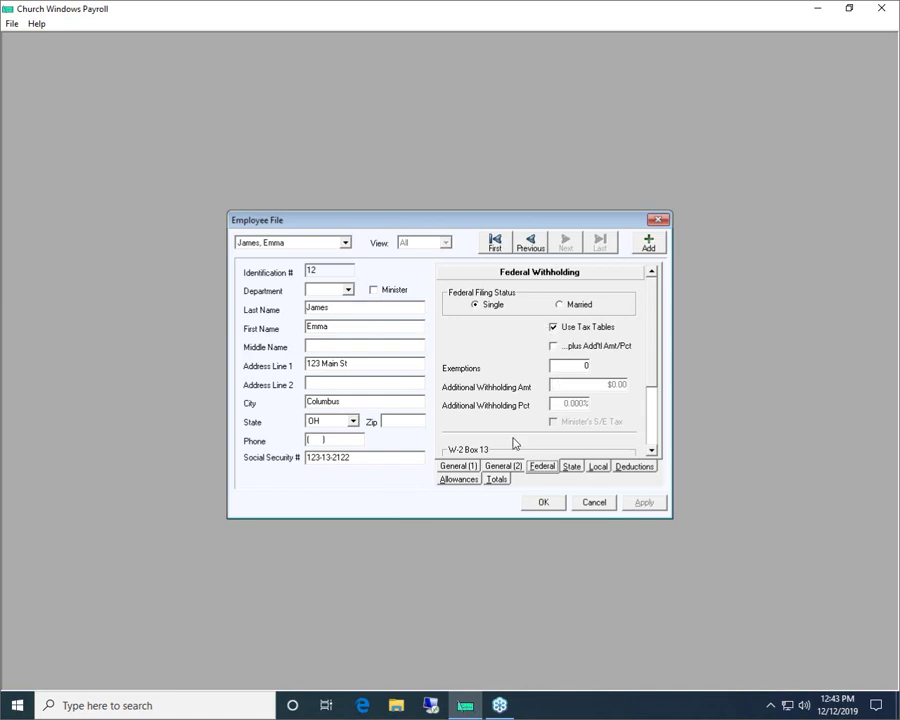
left_click_drag(649, 327, 582, 360)
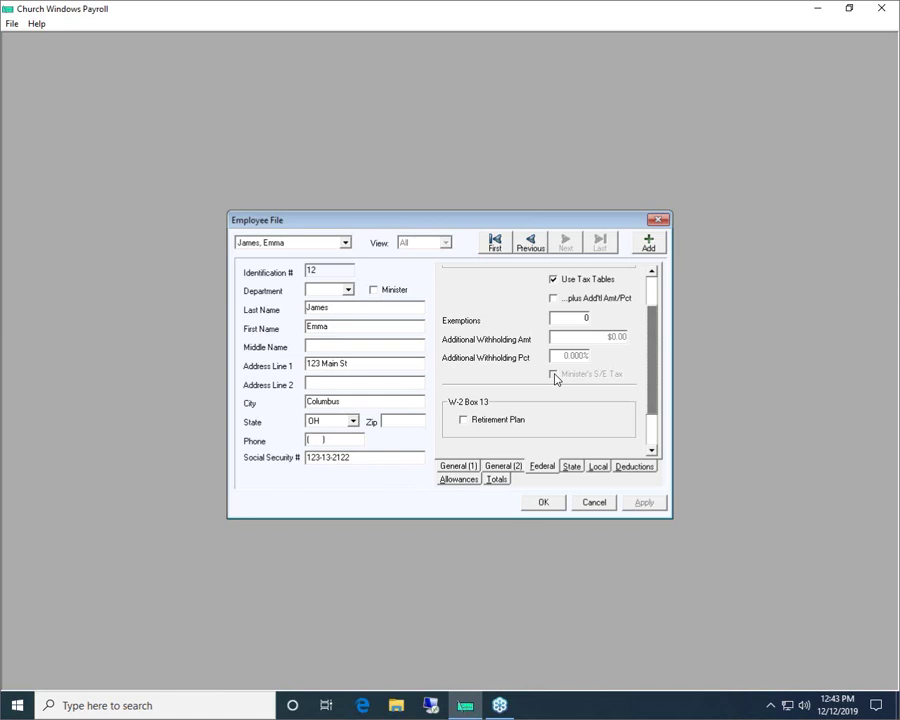
scroll(620, 320, "up", 1)
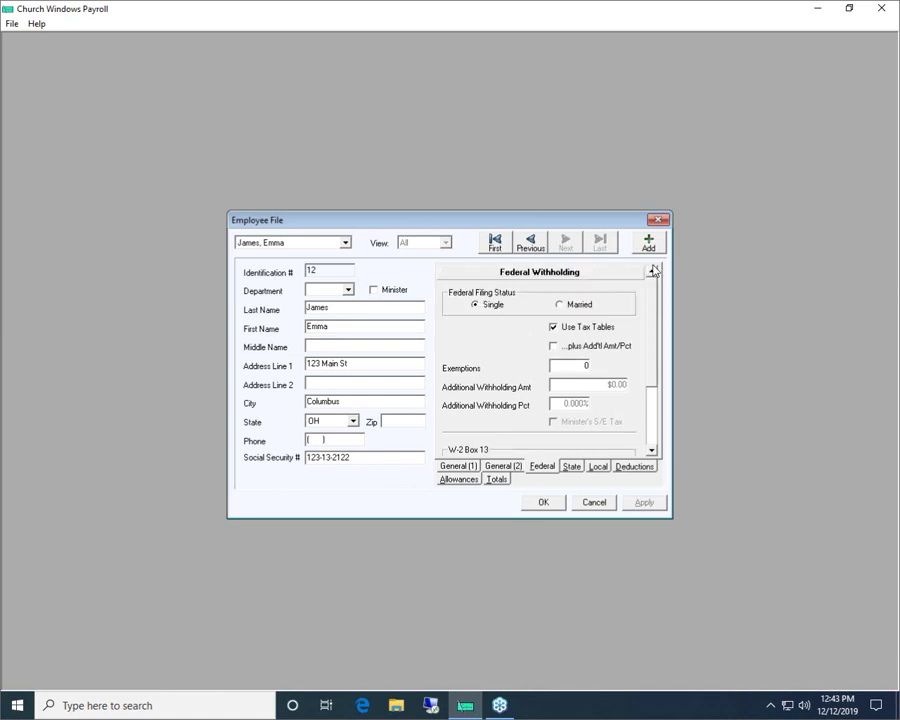
left_click(586, 364)
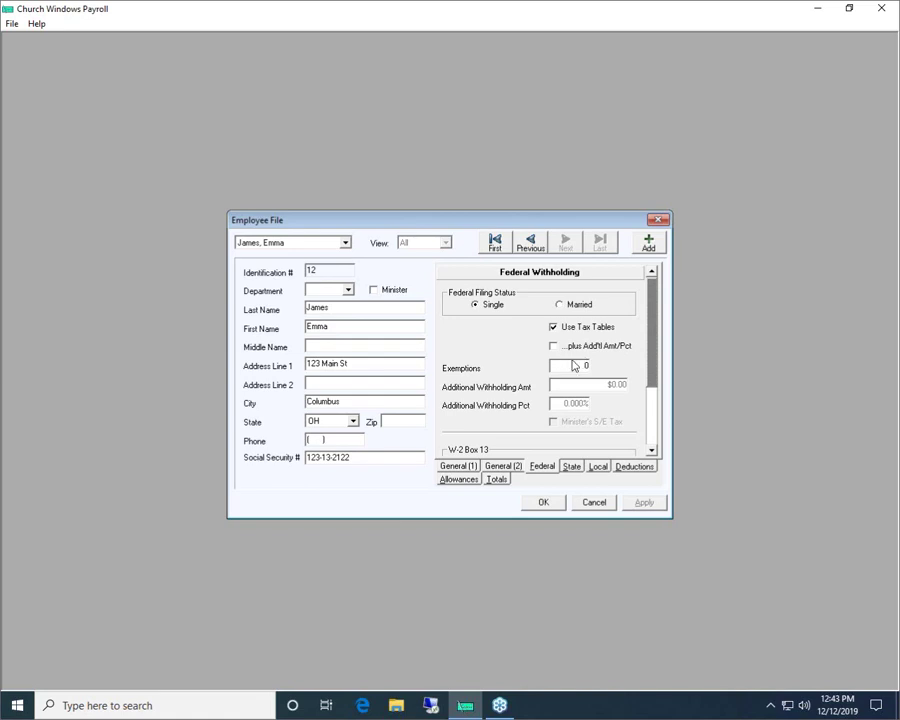
double_click(608, 366)
type("1")
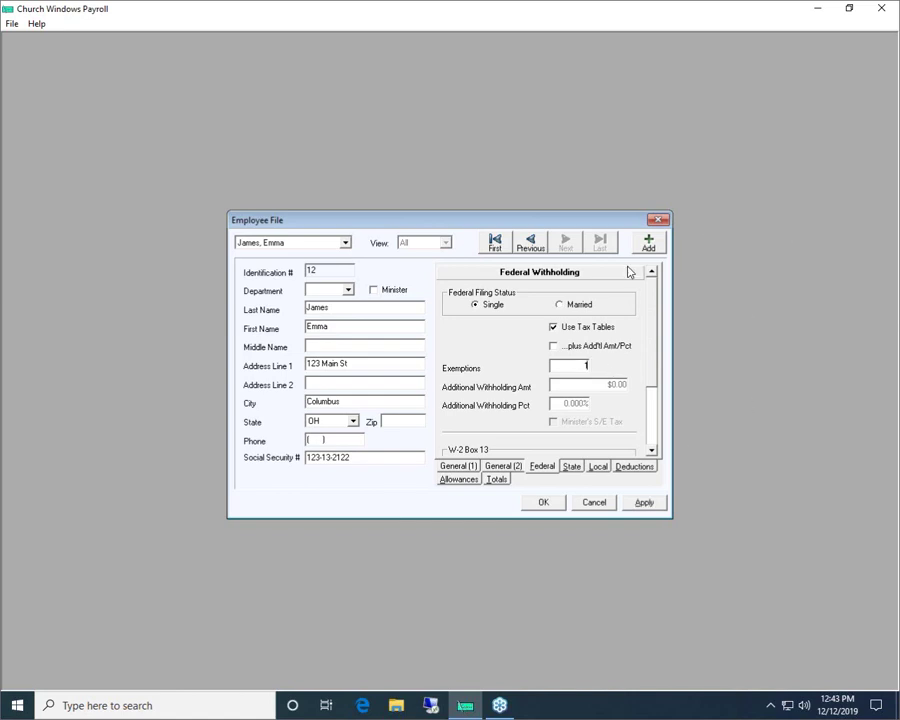
left_click(644, 508)
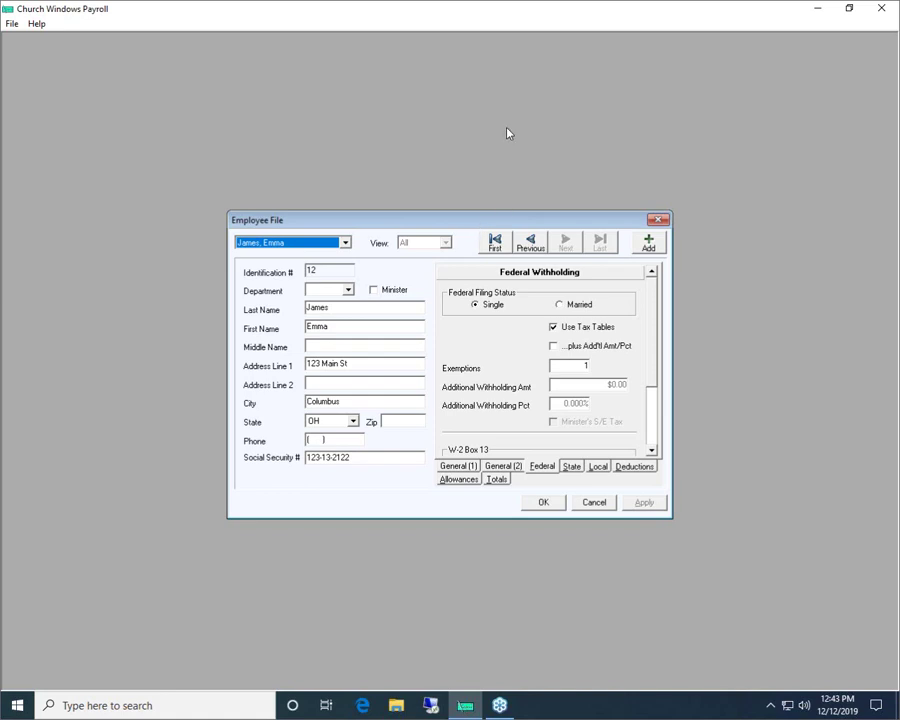
- Set the employee's OH state withholding exemptions to 1 and apply the change
left_click(572, 467)
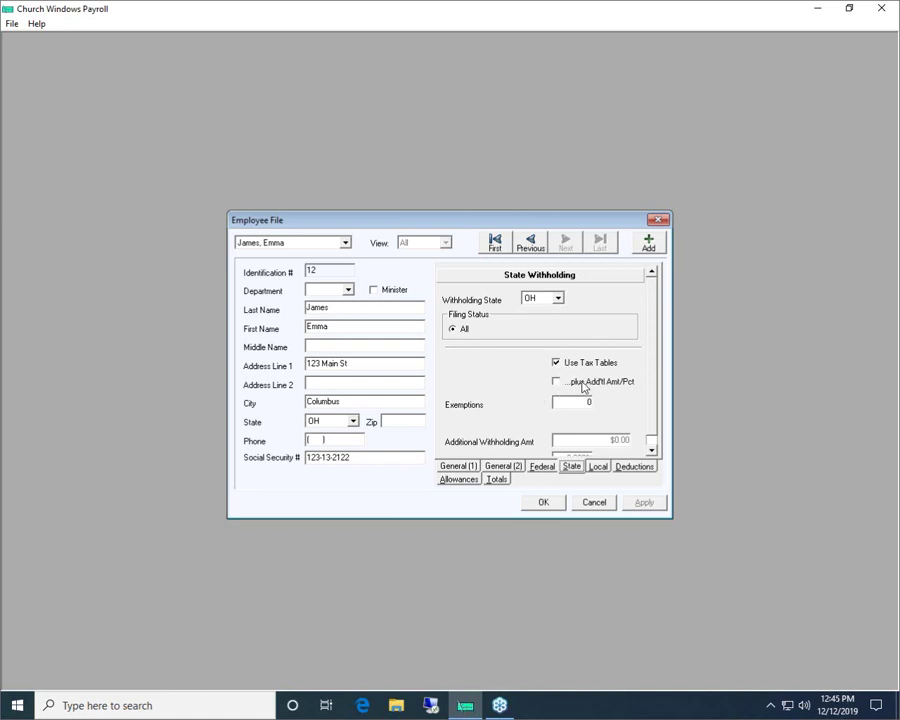
scroll(649, 364, "down", 1)
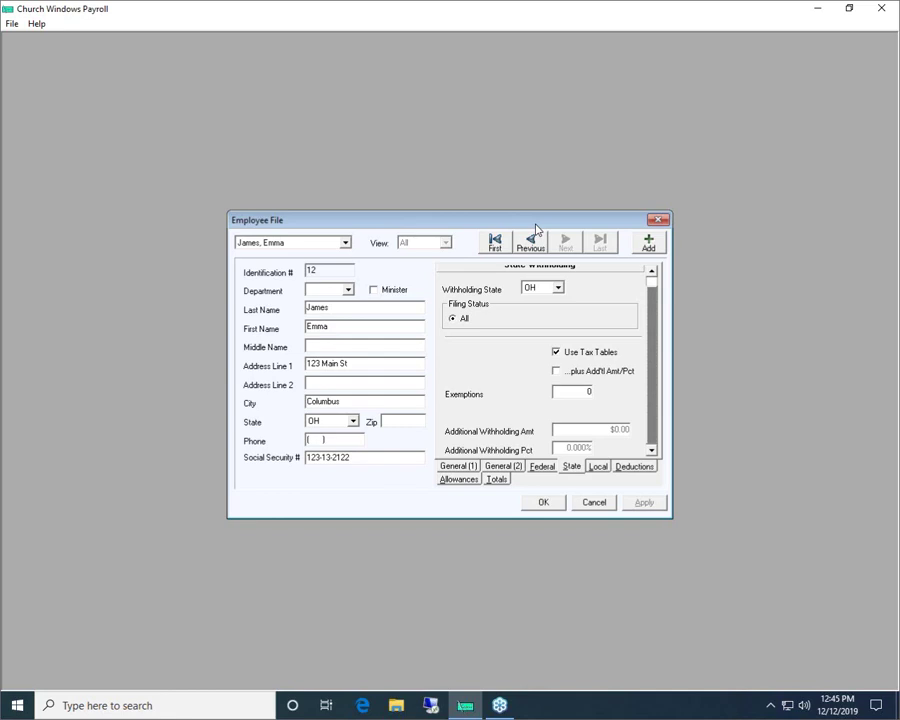
double_click(586, 392)
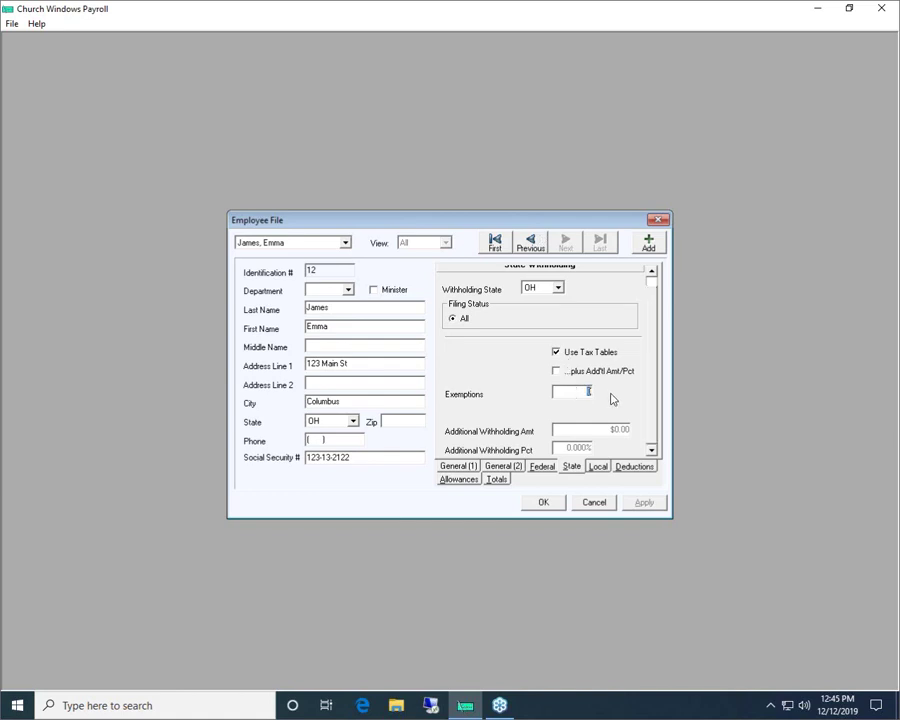
type("1")
left_click(640, 503)
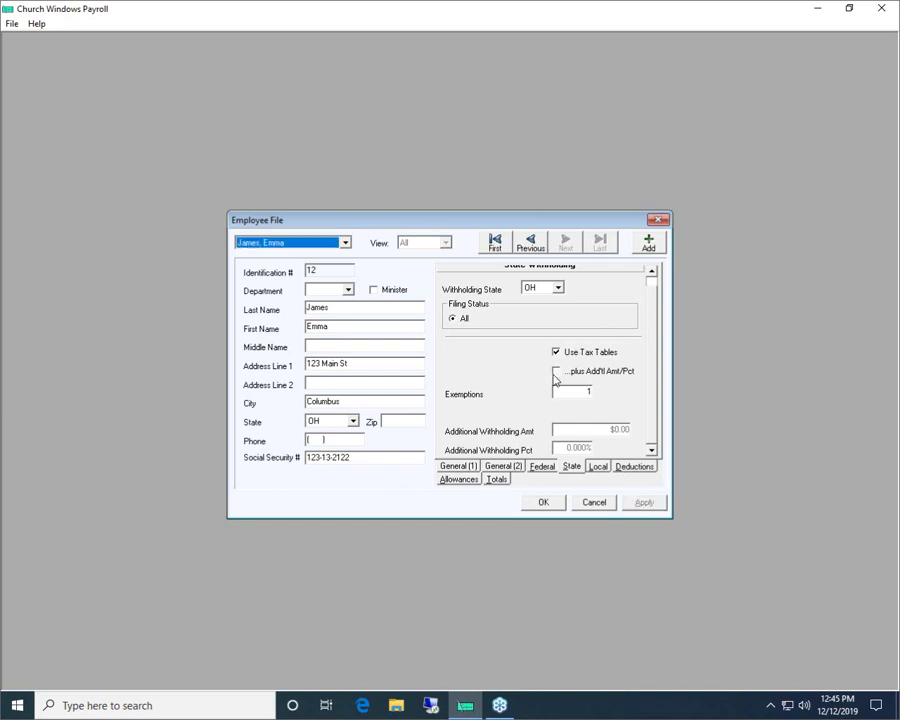
left_click(650, 352)
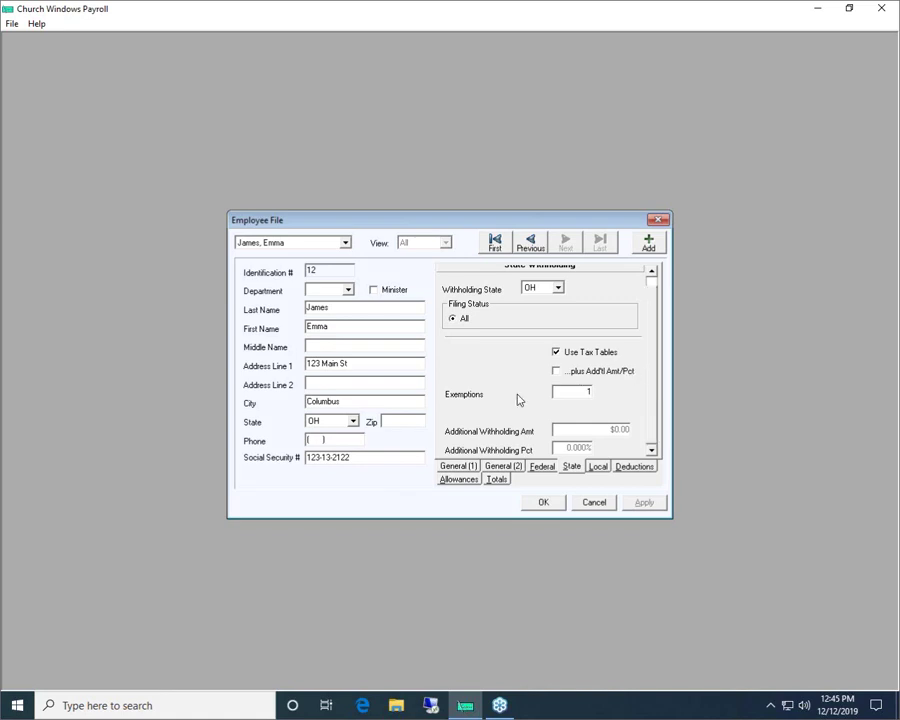
left_click(556, 371)
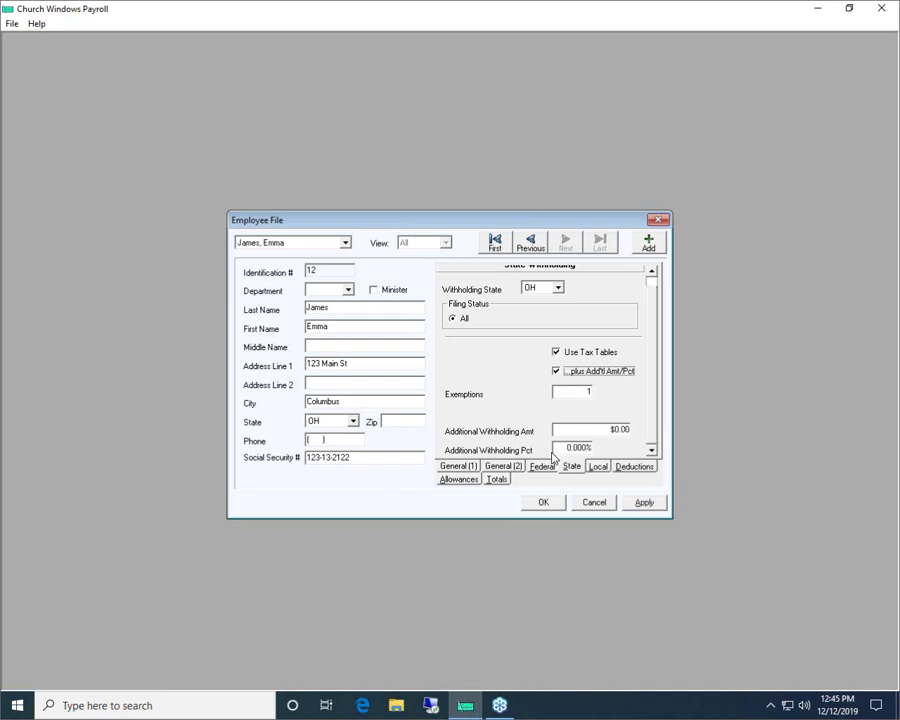
left_click(556, 372)
left_click(643, 503)
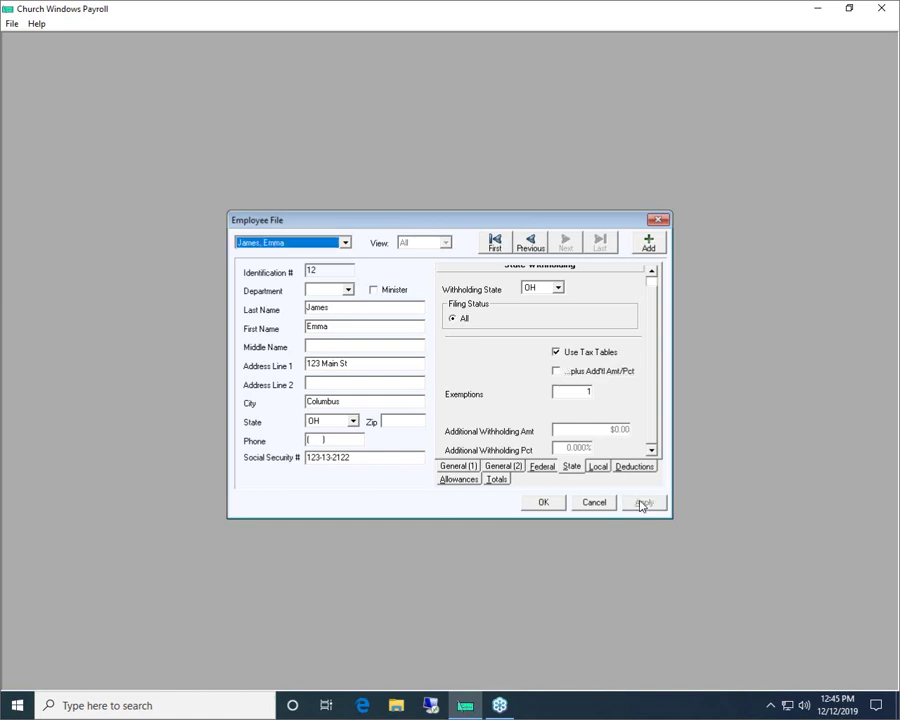
- Assign the Columbus local tax (ID 1) to the employee and apply the change
left_click(597, 467)
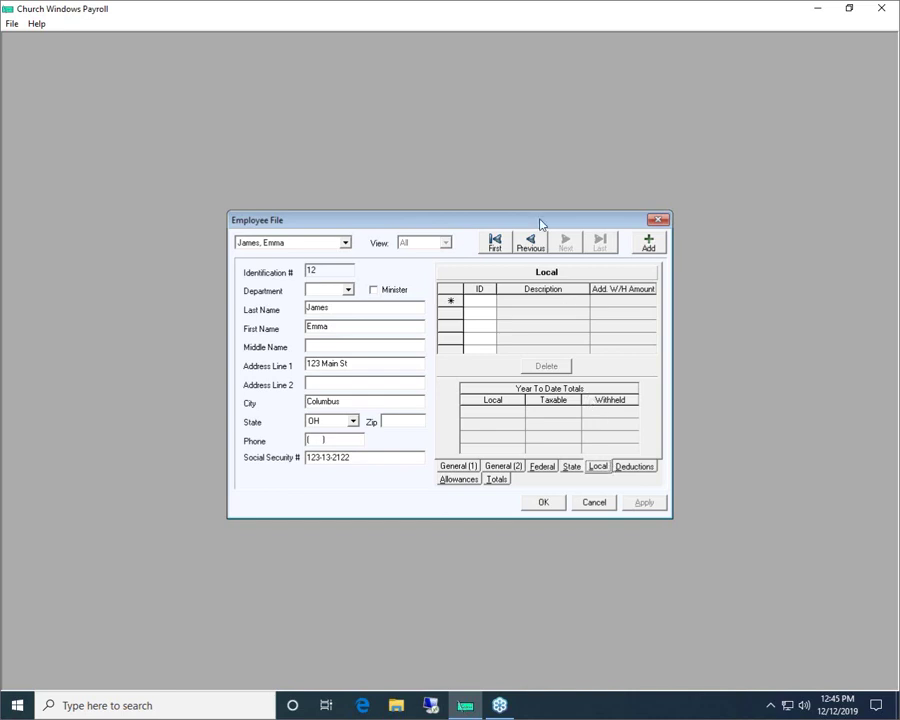
left_click(488, 302)
left_click(489, 301)
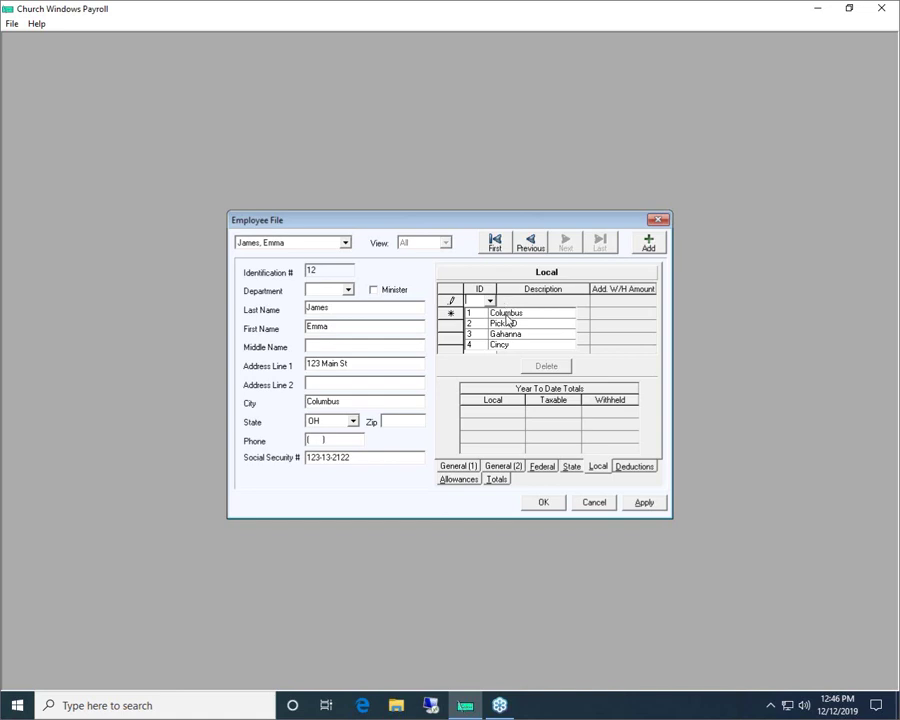
left_click(506, 313)
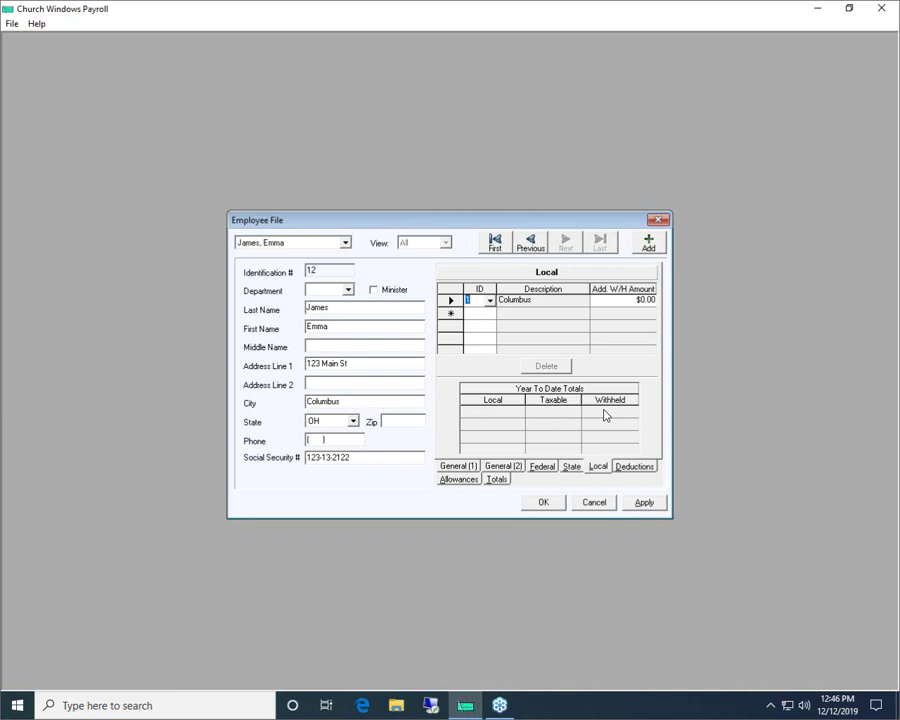
left_click(645, 504)
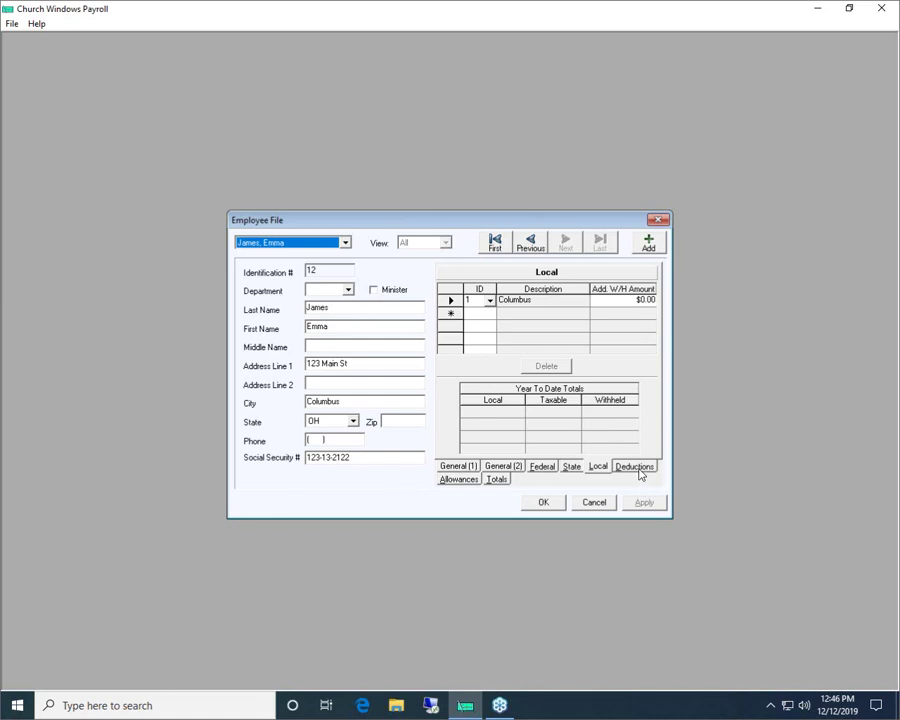
- Add the Health Ins deduction (ID 1) to the employee with an amount of $35.00
left_click(636, 466)
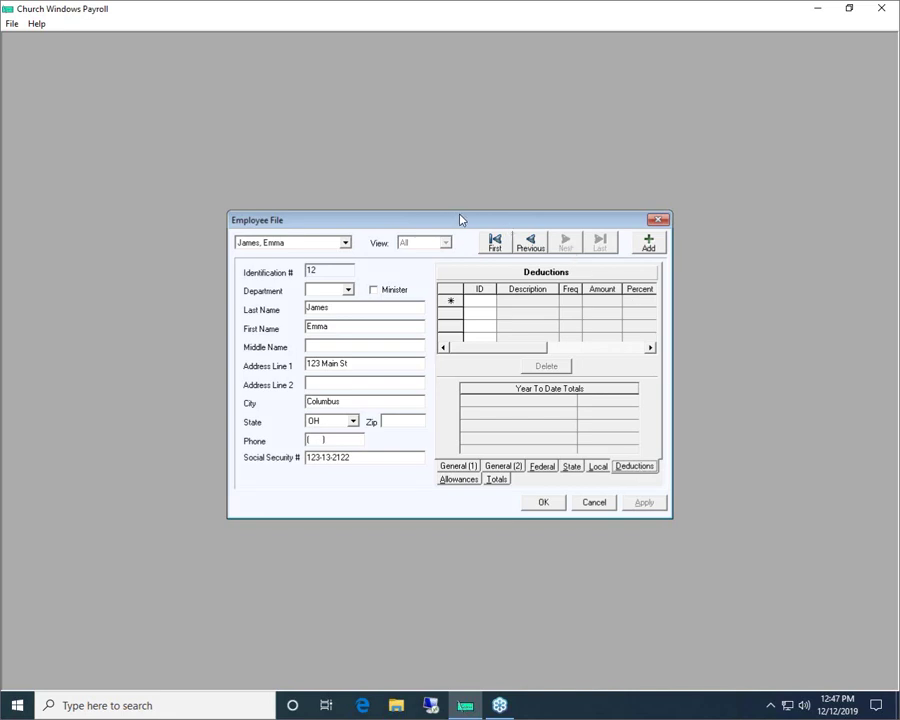
left_click(488, 305)
left_click(490, 302)
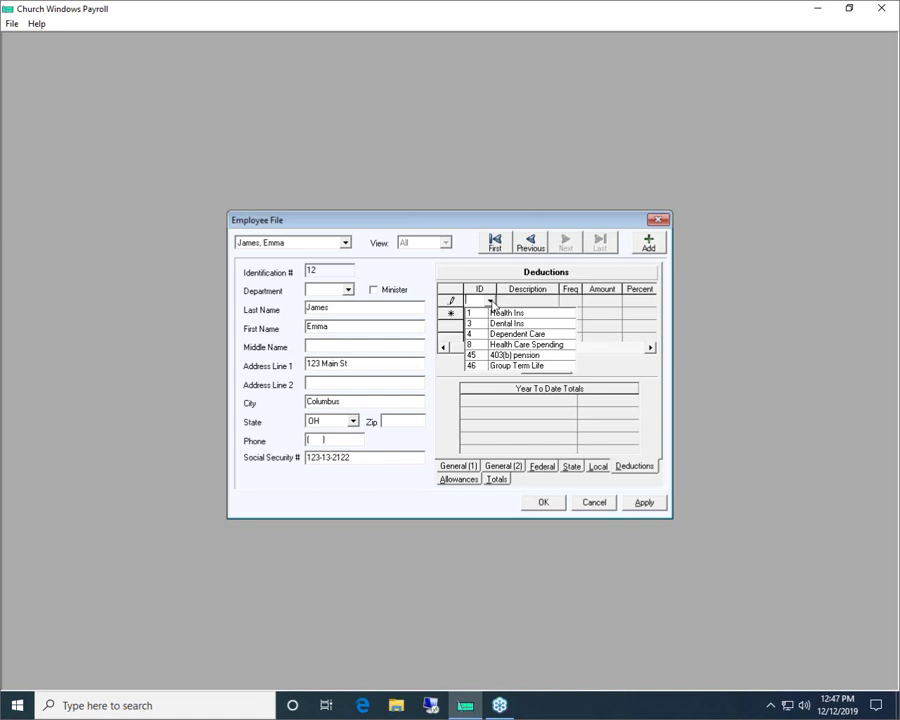
left_click(490, 302)
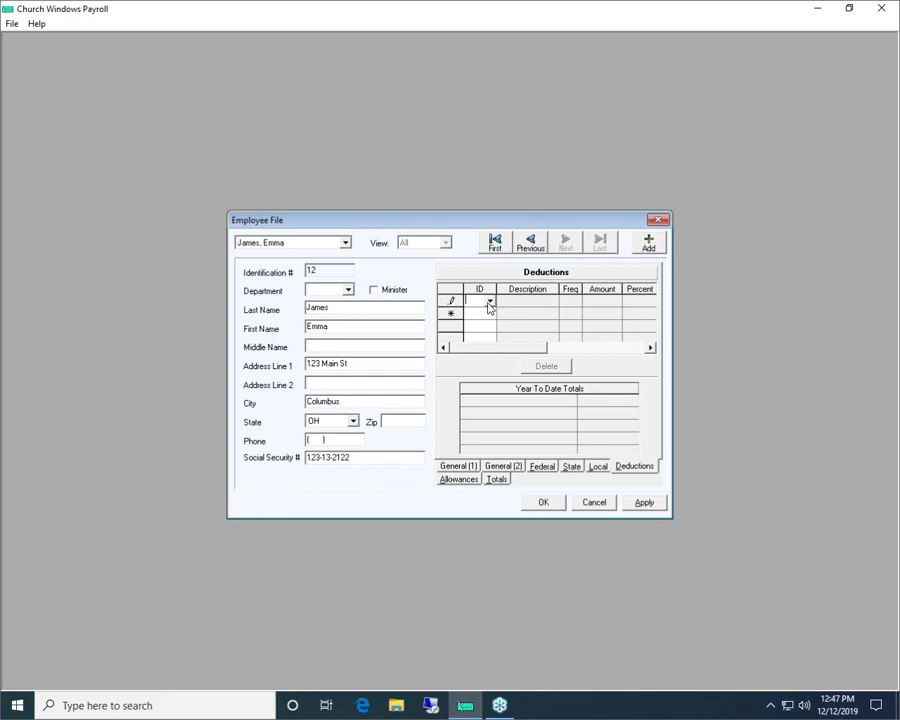
left_click(490, 302)
left_click(478, 304)
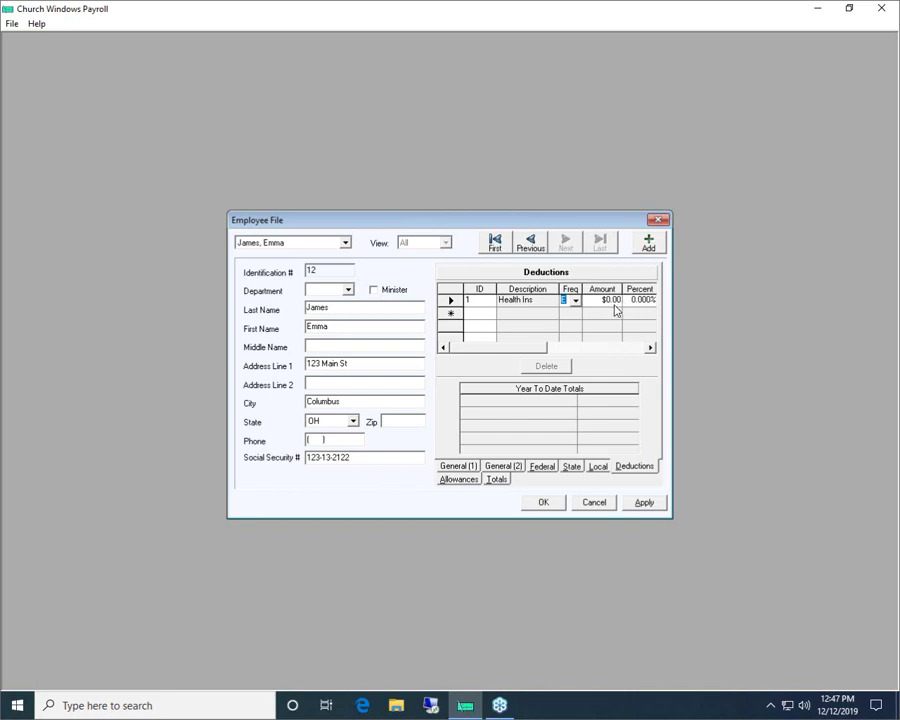
left_click(609, 300)
type("35.00")
- Add the 403(b) pension deduction (ID 45) with an amount of $50.00 and apply the deductions
left_click(490, 314)
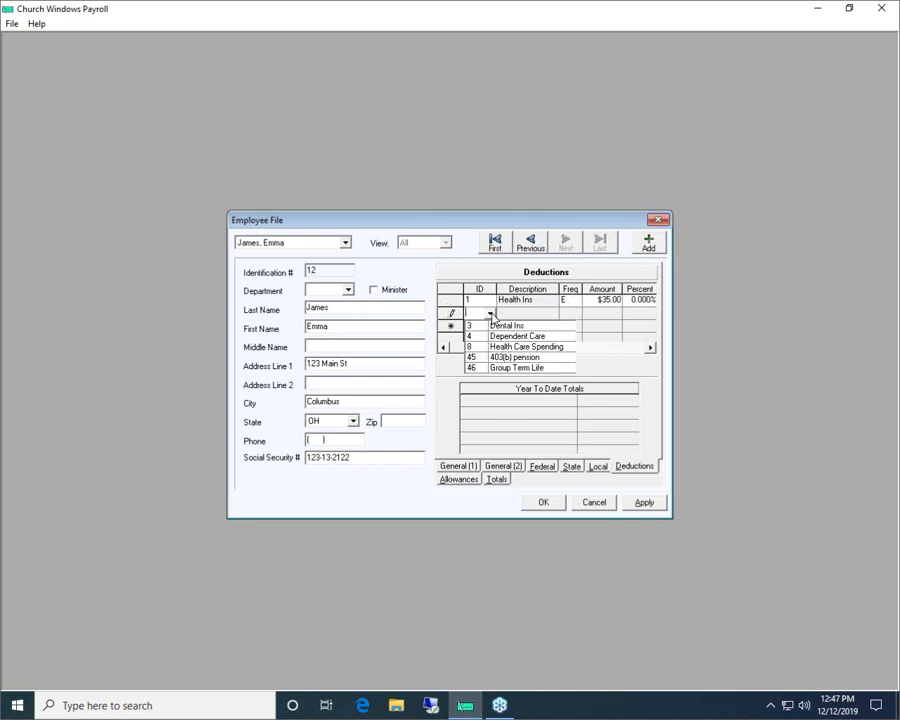
left_click(506, 360)
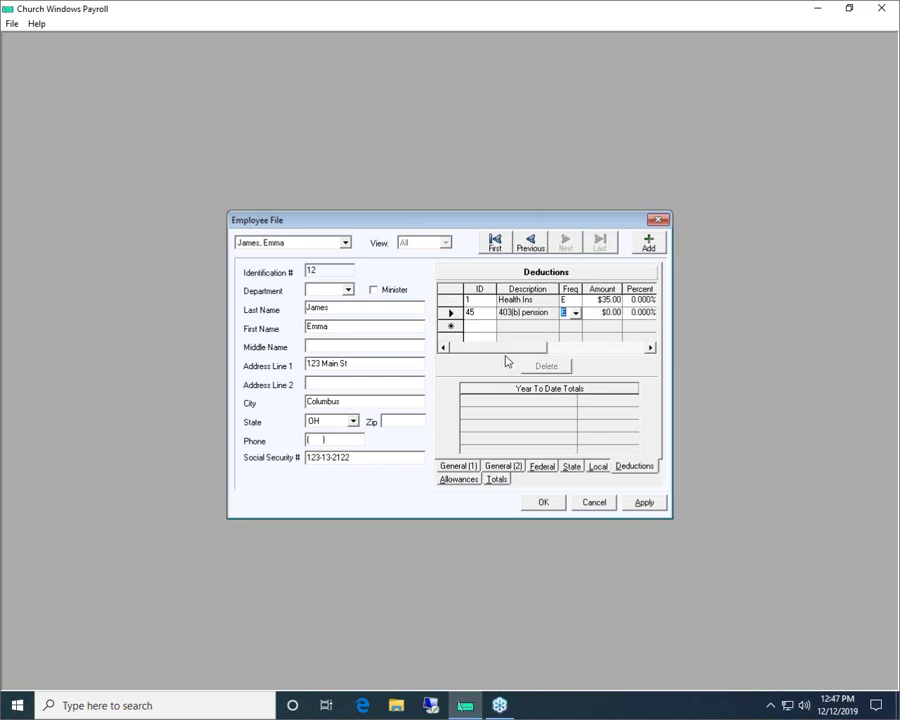
left_click(606, 313)
type("50.00")
left_click(596, 312)
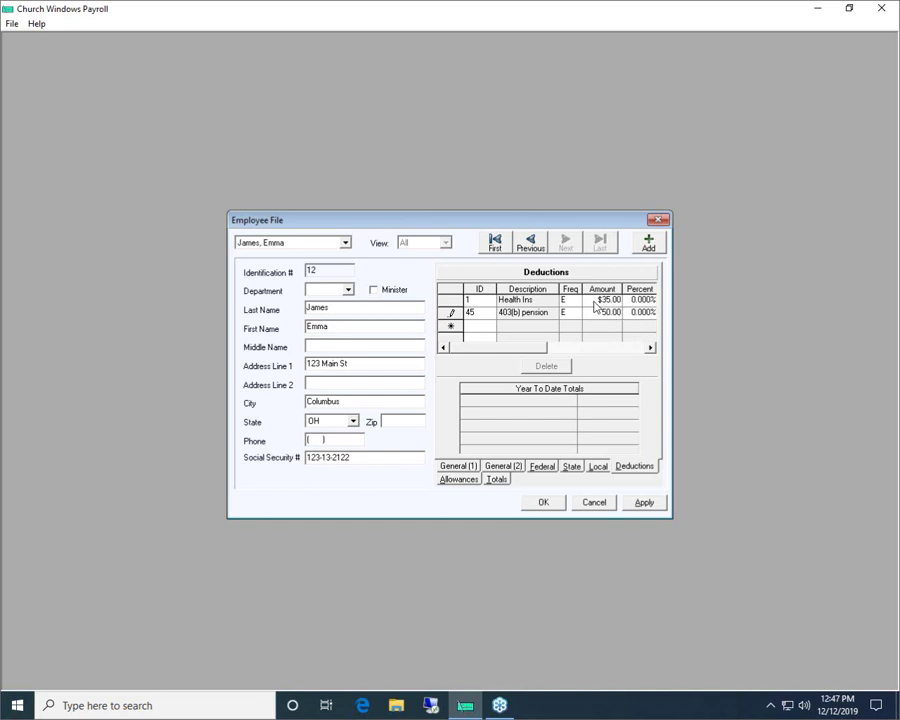
left_click(645, 504)
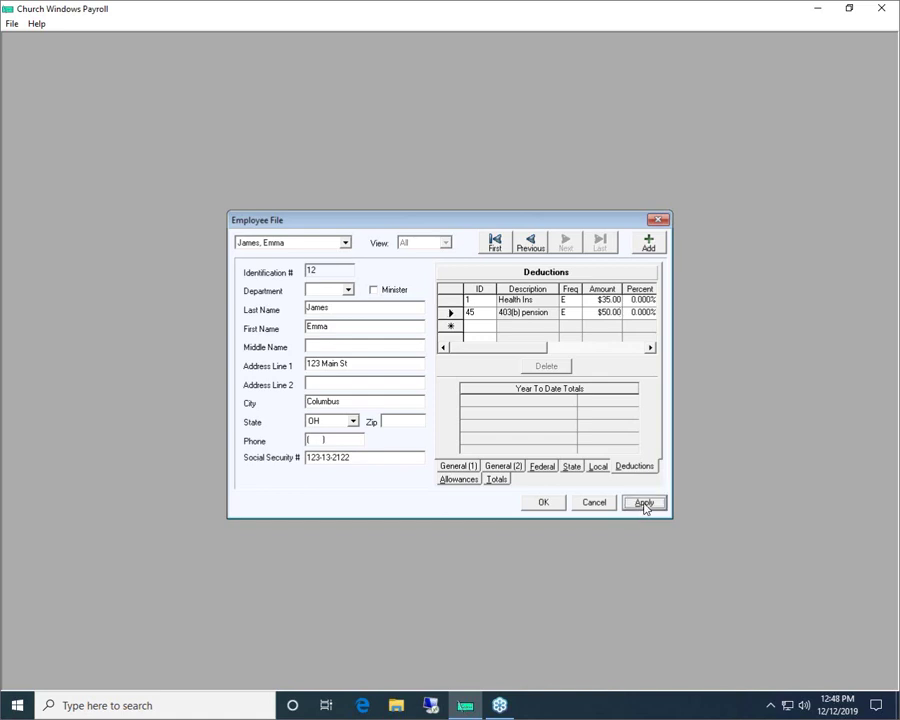
- Check which allowance types can be assigned to the employee, leaving the allowance row blank
left_click(458, 481)
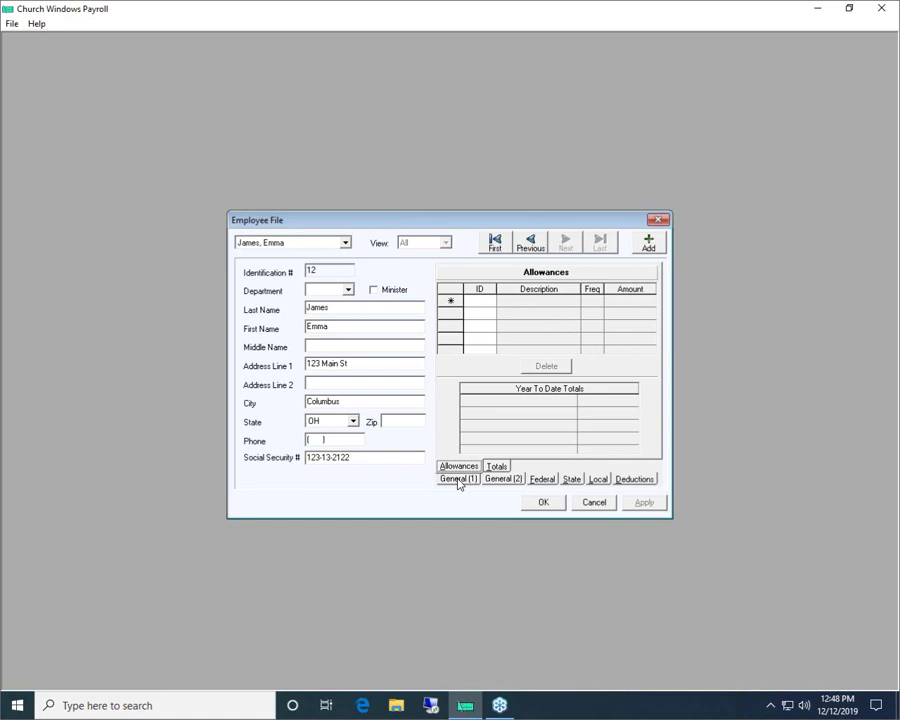
left_click(489, 303)
left_click(490, 303)
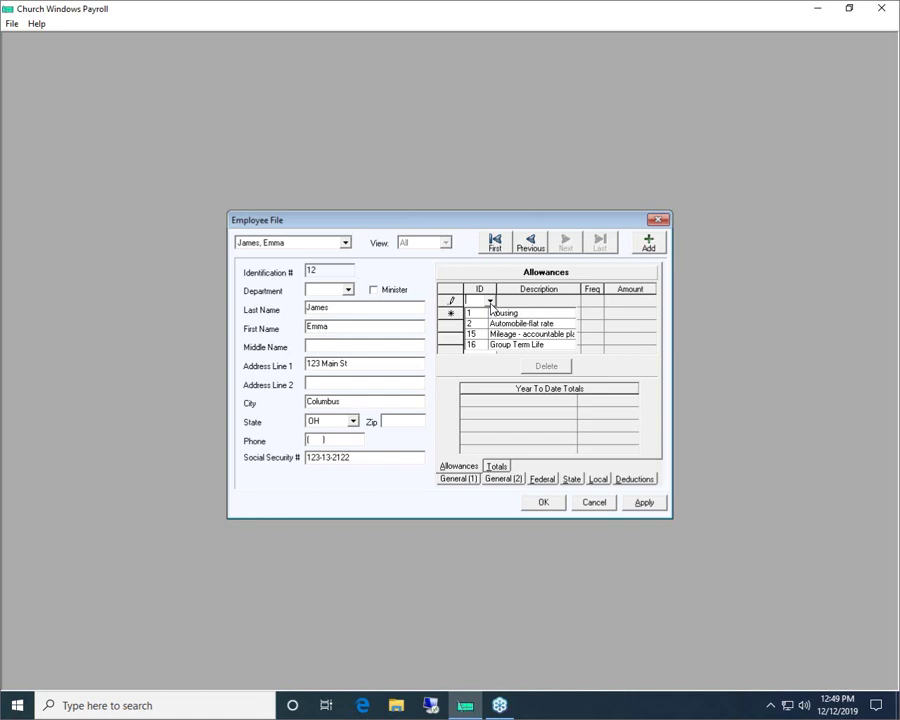
left_click(490, 302)
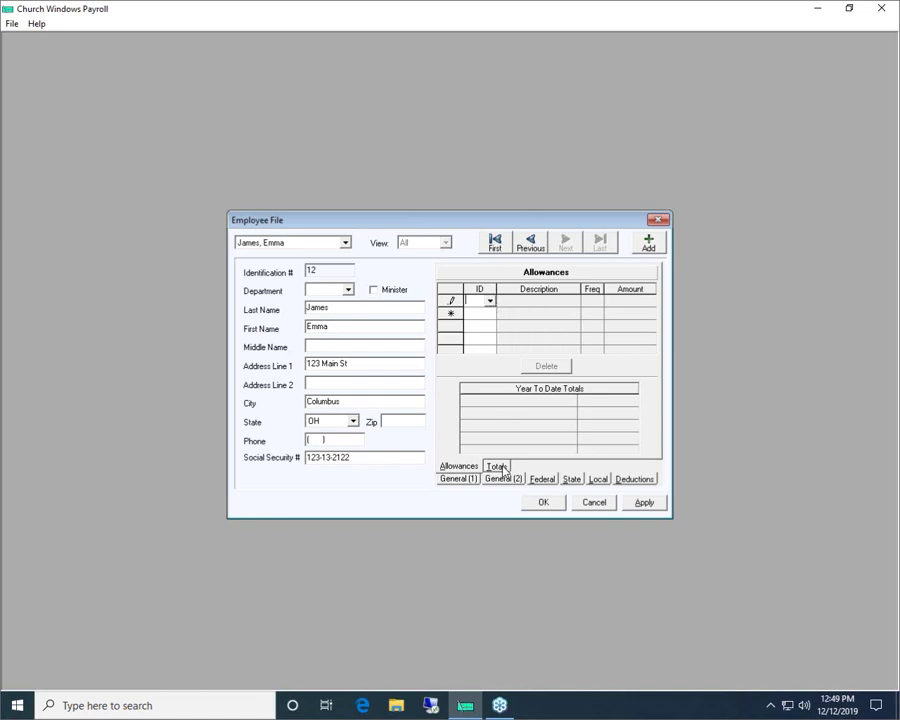
left_click(664, 508)
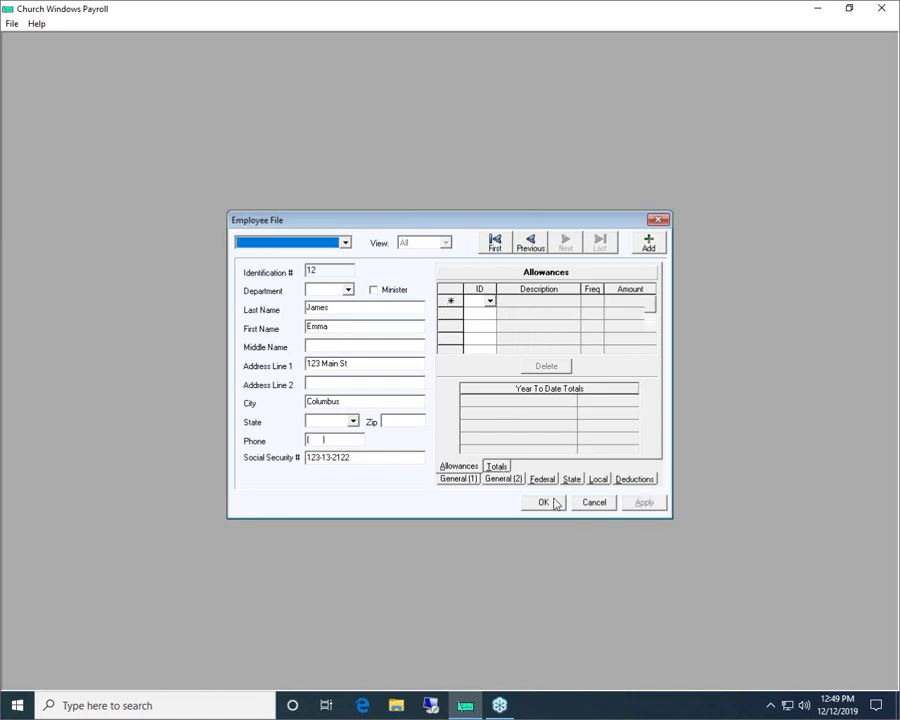
- Review the W-2/941 totals of the new employee and of the second-listed employee, and close the Employee File
left_click(498, 467)
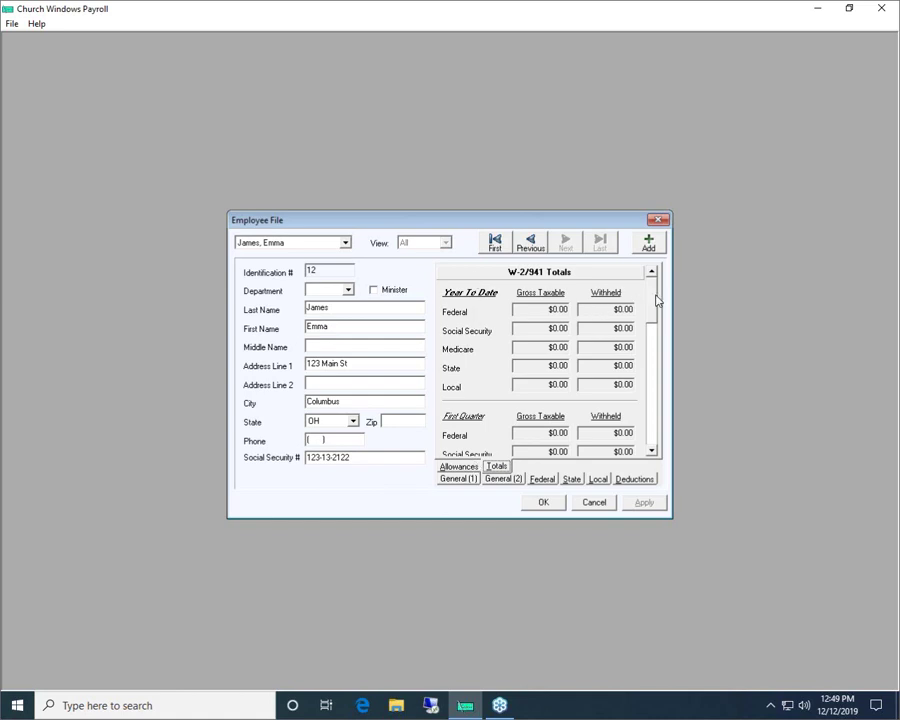
left_click_drag(655, 298, 657, 352)
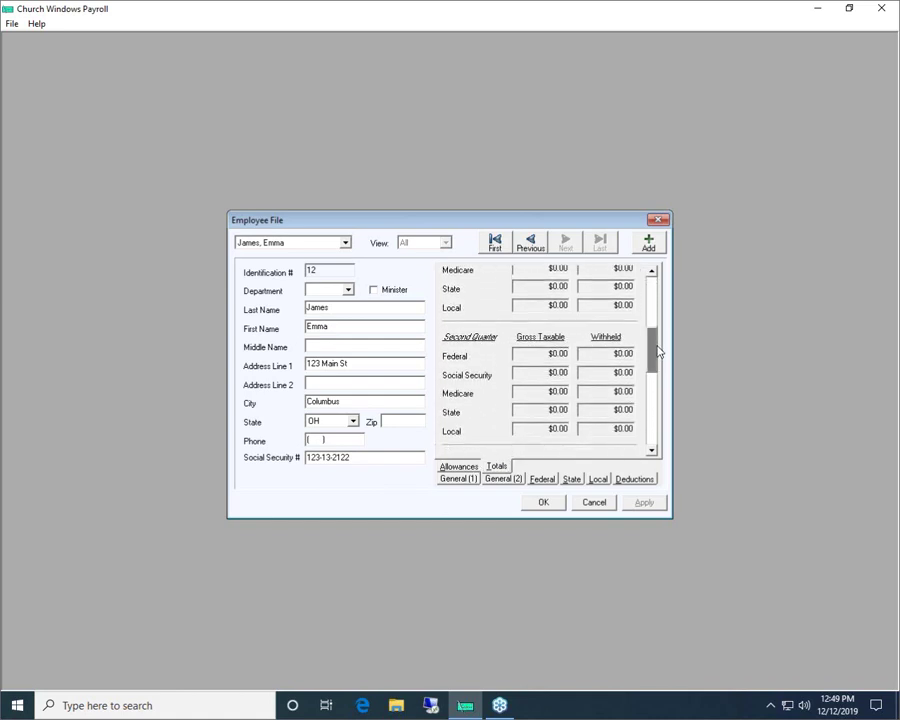
left_click(345, 242)
left_click(305, 270)
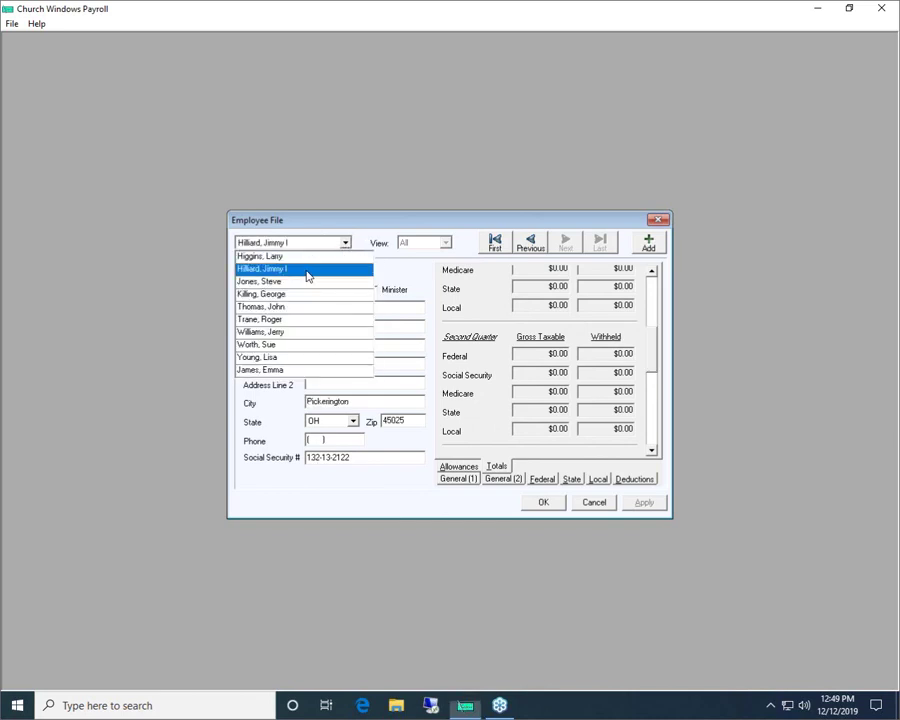
left_click_drag(655, 347, 651, 291)
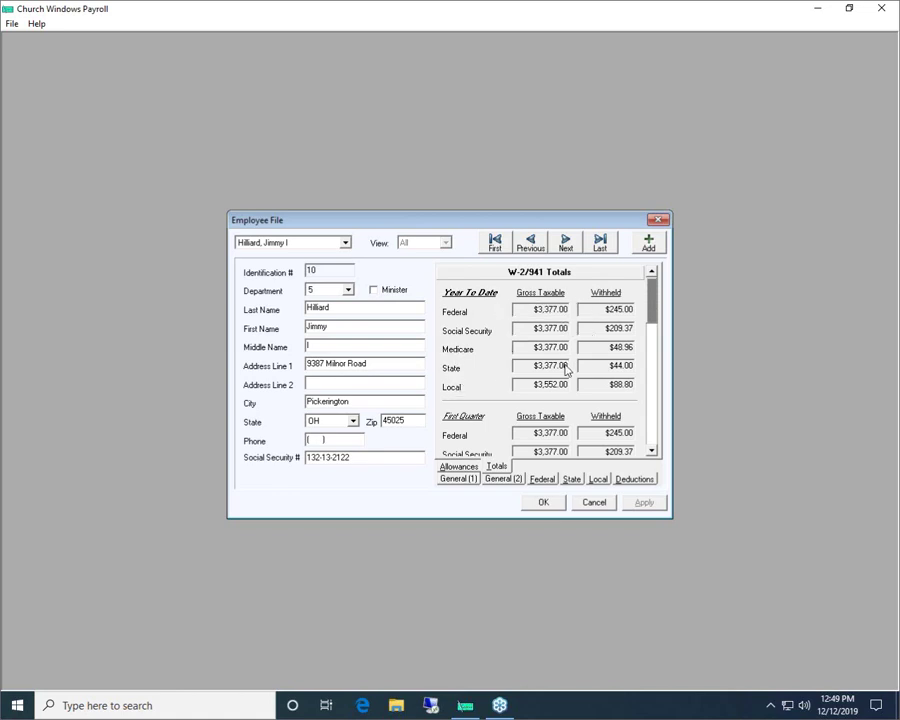
left_click_drag(656, 316, 657, 385)
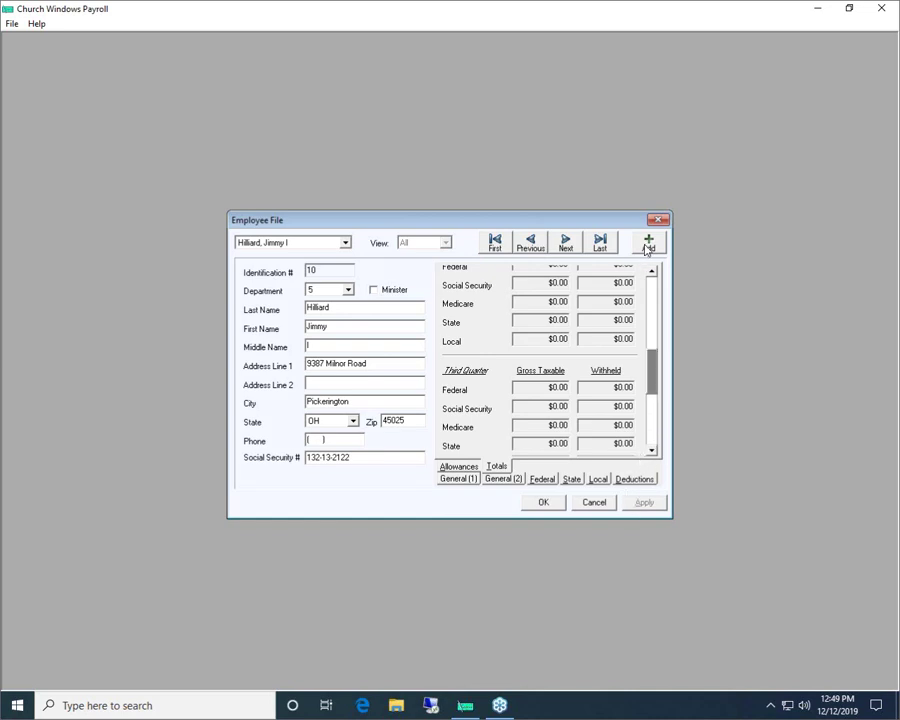
left_click(540, 503)
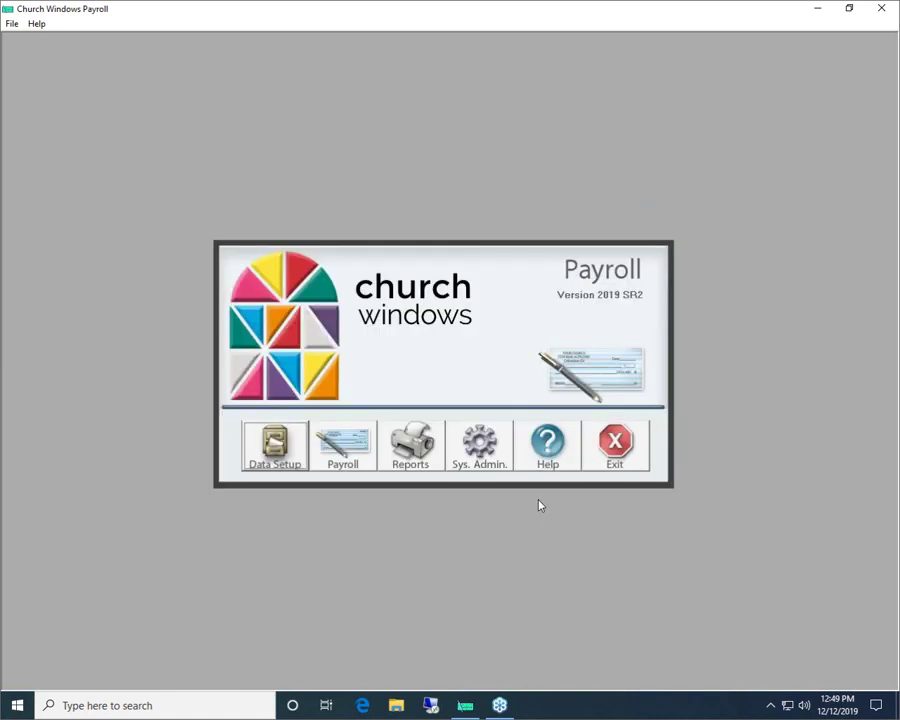
left_click(489, 458)
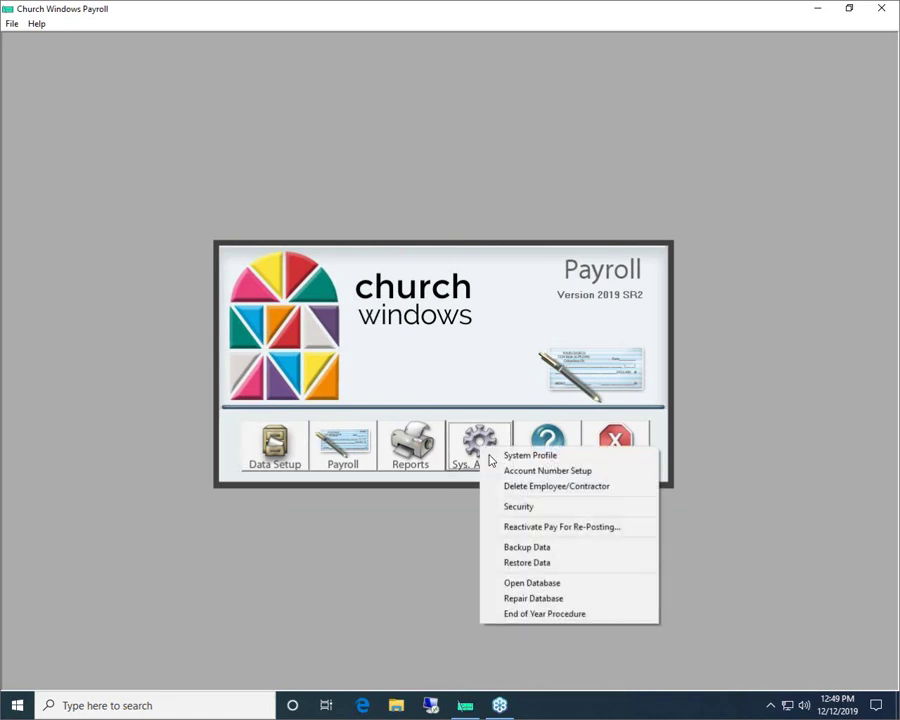
left_click(541, 335)
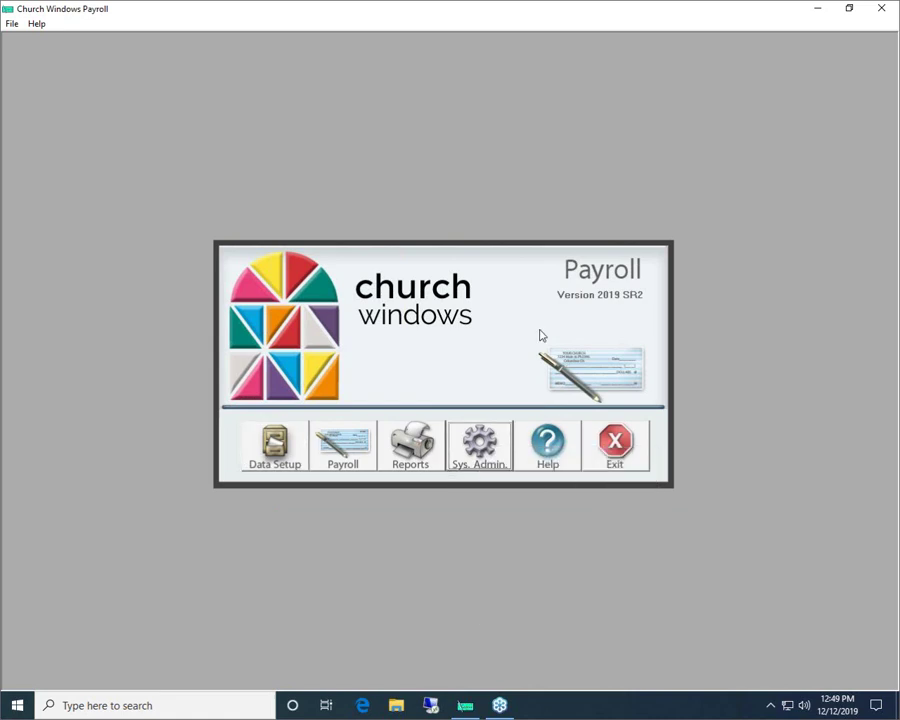